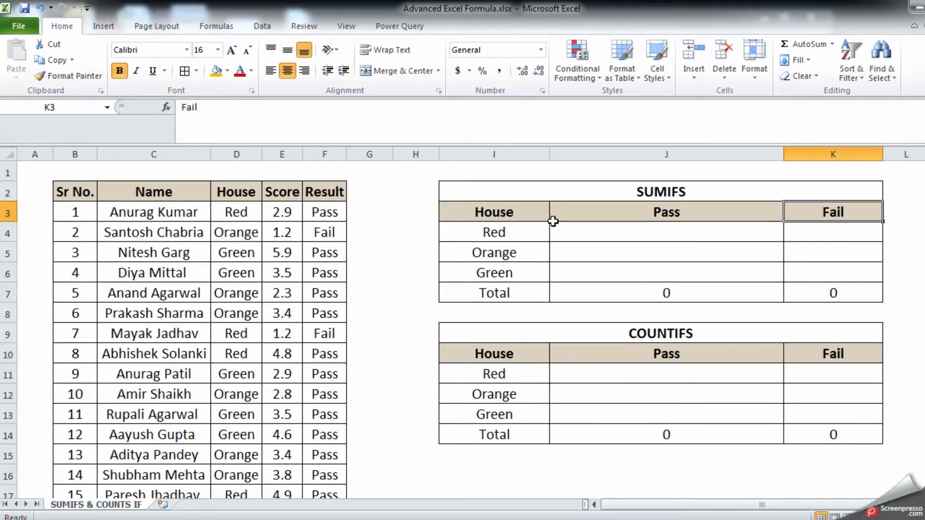
Examine the student score table and the formulas beneath its House and Score columns.
{"action": "left_click", "coordinate": [675, 231]}
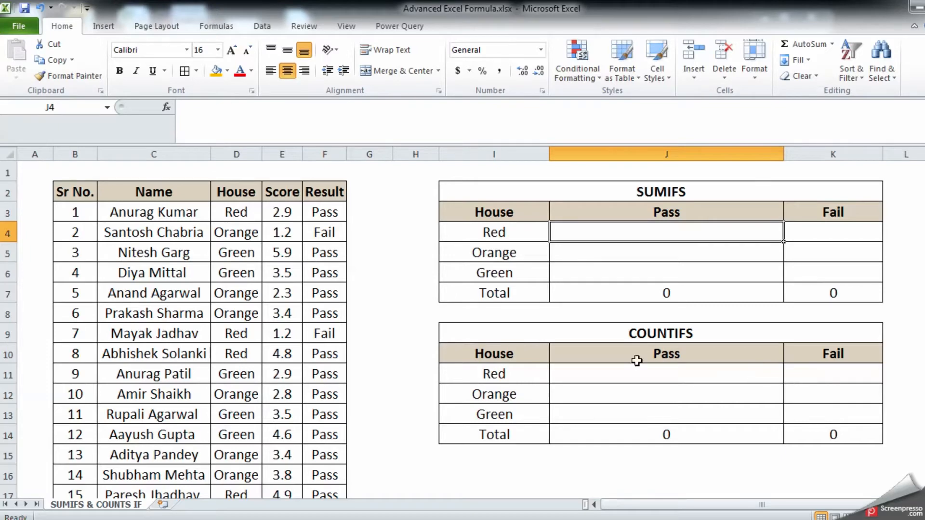
{"action": "scroll", "coordinate": [246, 426], "scroll_direction": "down", "scroll_amount": 3}
{"action": "scroll", "coordinate": [233, 358], "scroll_direction": "up", "scroll_amount": 2}
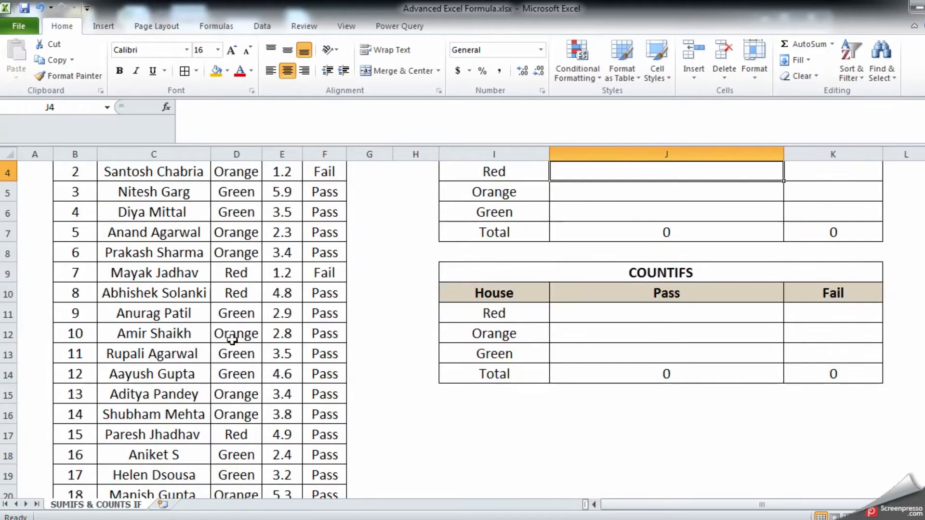
{"action": "scroll", "coordinate": [234, 242], "scroll_direction": "up", "scroll_amount": 1}
{"action": "scroll", "coordinate": [236, 299], "scroll_direction": "down", "scroll_amount": 2}
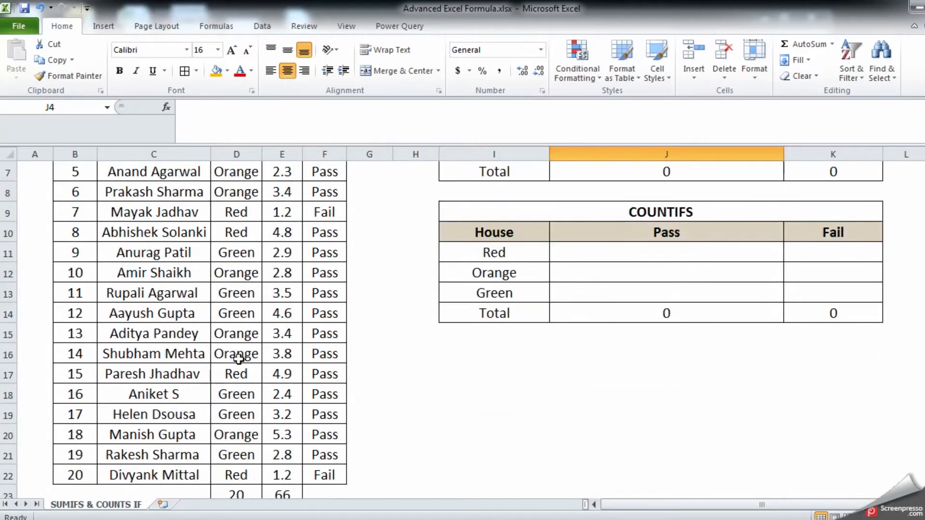
{"action": "left_click", "coordinate": [246, 497]}
{"action": "scroll", "coordinate": [283, 413], "scroll_direction": "up", "scroll_amount": 2}
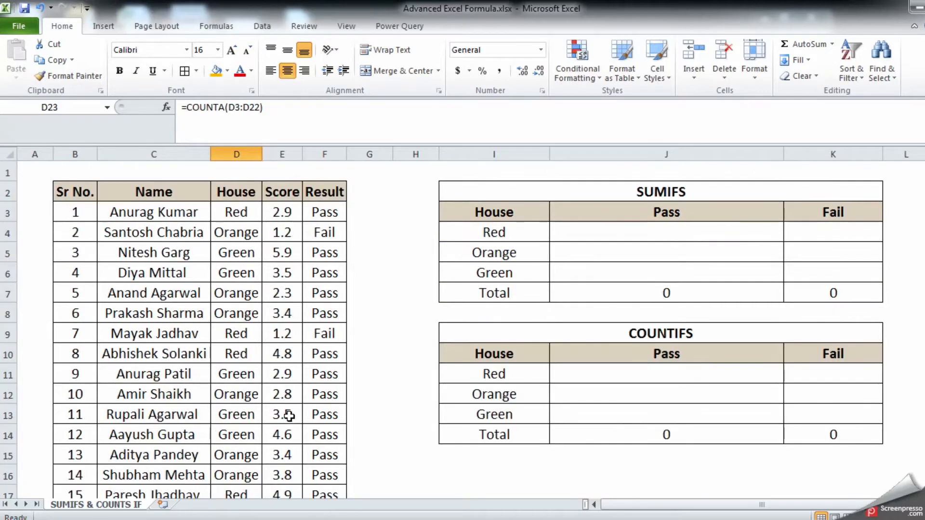
{"action": "scroll", "coordinate": [246, 326], "scroll_direction": "down", "scroll_amount": 3}
{"action": "scroll", "coordinate": [244, 416], "scroll_direction": "up", "scroll_amount": 2}
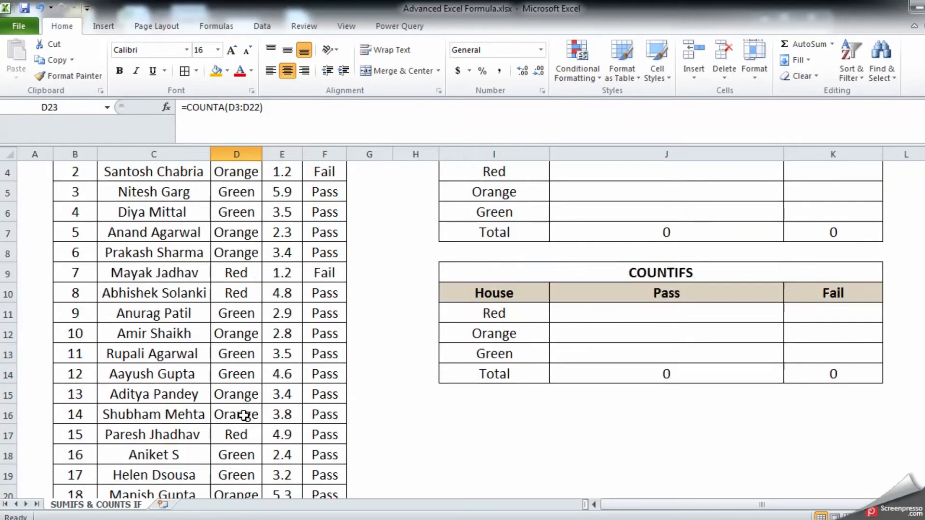
{"action": "scroll", "coordinate": [244, 415], "scroll_direction": "down", "scroll_amount": 1}
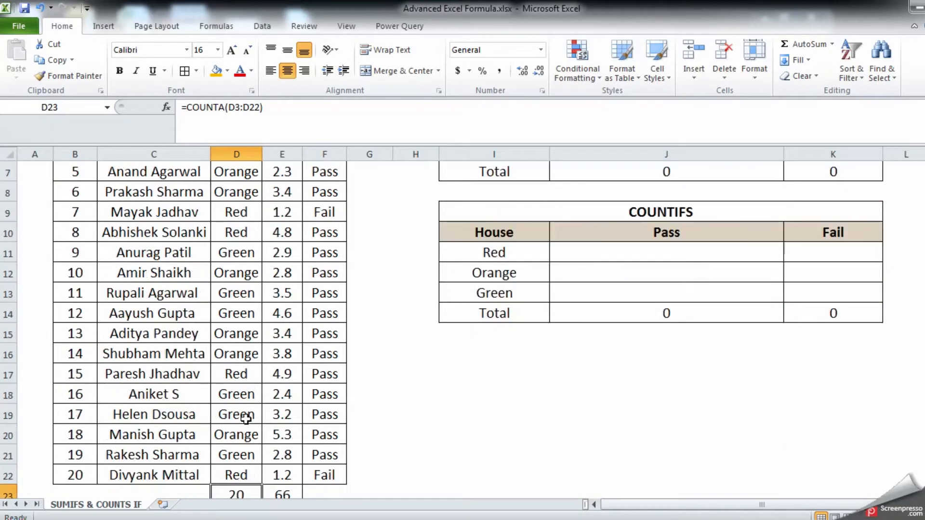
{"action": "left_click", "coordinate": [283, 492]}
{"action": "scroll", "coordinate": [357, 485], "scroll_direction": "up", "scroll_amount": 1}
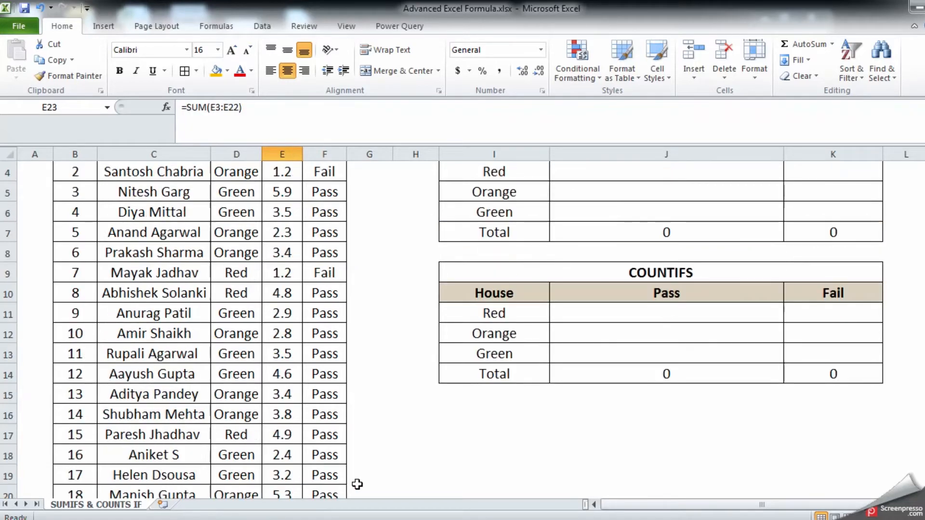
{"action": "scroll", "coordinate": [375, 406], "scroll_direction": "up", "scroll_amount": 1}
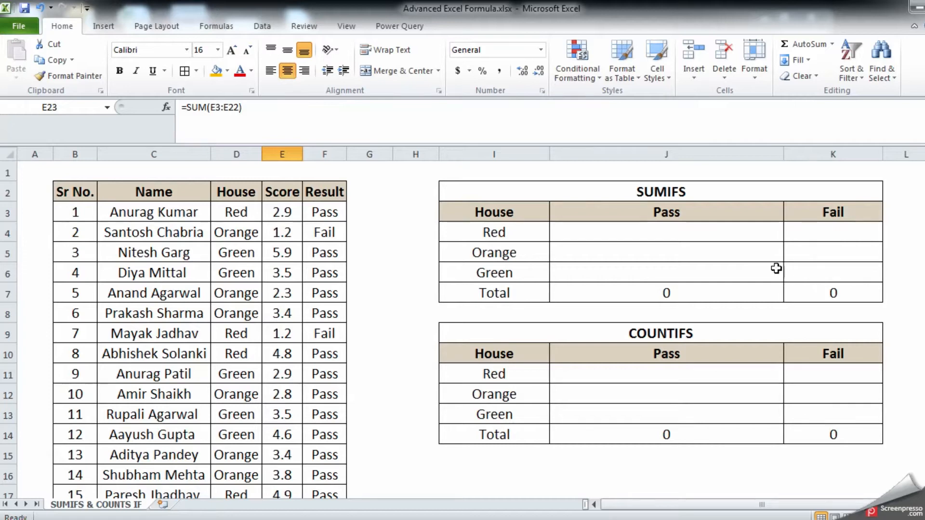
Begin a SUMIFS formula in J4, the Red Pass cell, with the scores E3:E22 as sum range.
{"action": "left_click", "coordinate": [721, 234]}
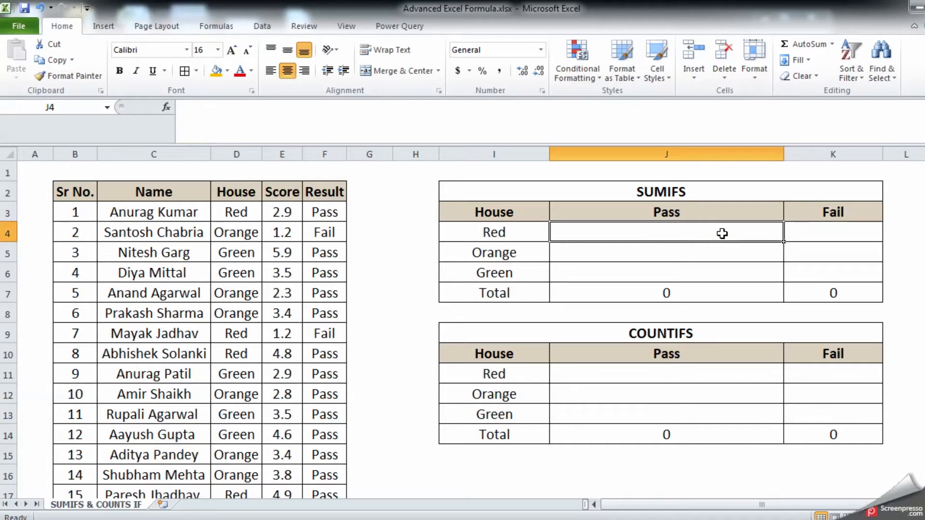
{"action": "type", "text": "="}
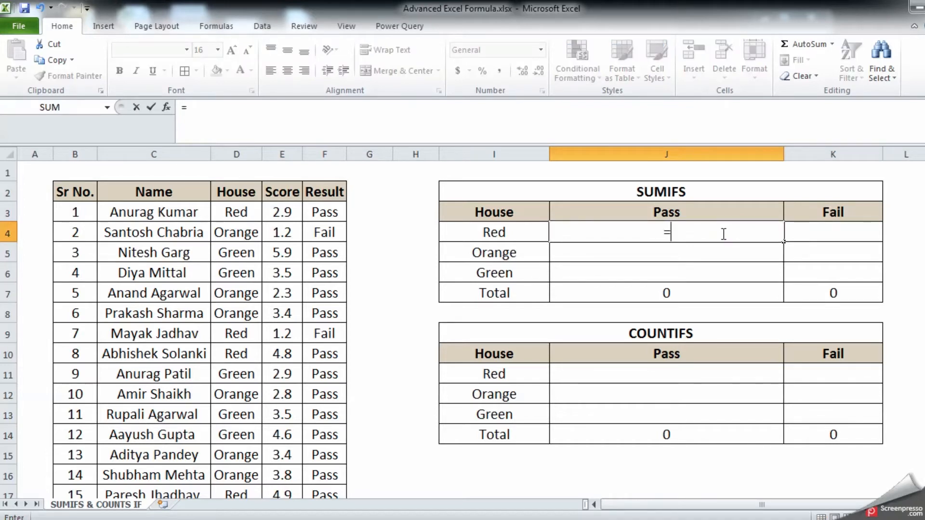
{"action": "type", "text": "SUM"}
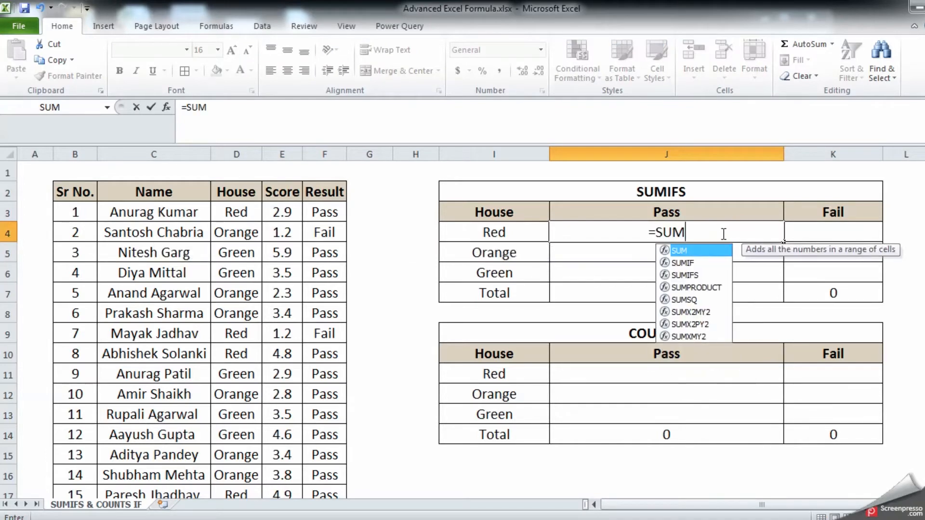
{"action": "type", "text": "IF"}
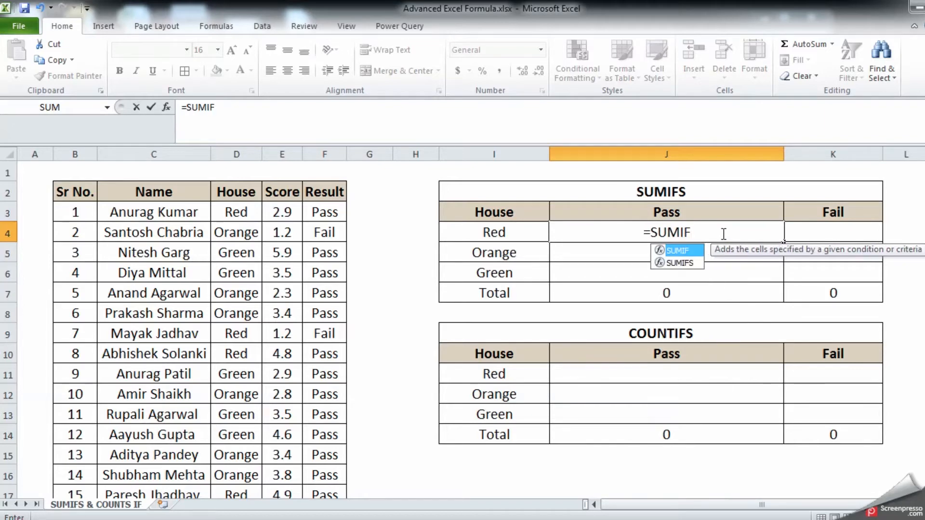
{"action": "key", "text": "Down"}
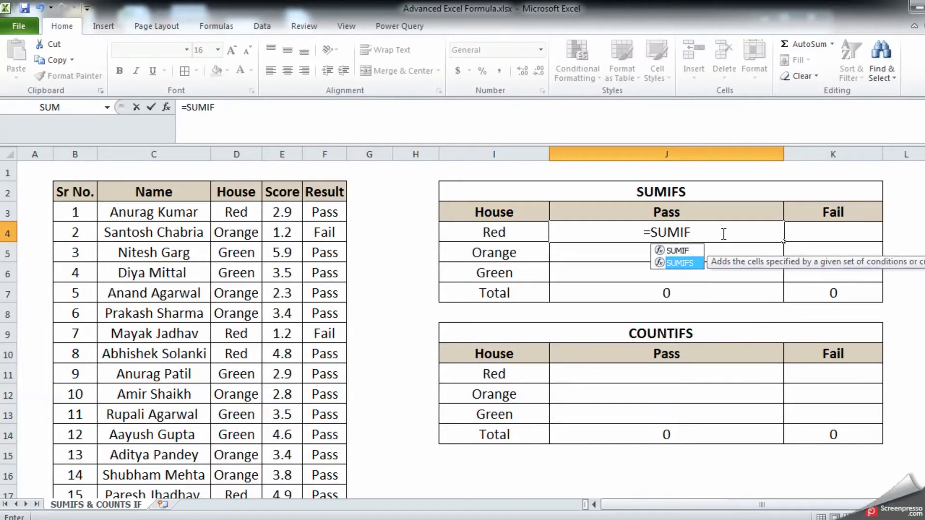
{"action": "key", "text": "Tab"}
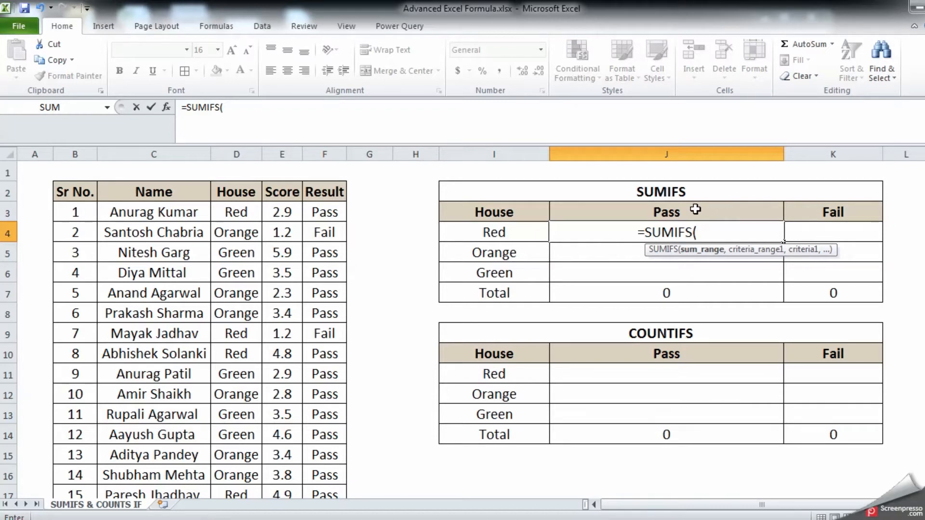
{"action": "left_click", "coordinate": [284, 212]}
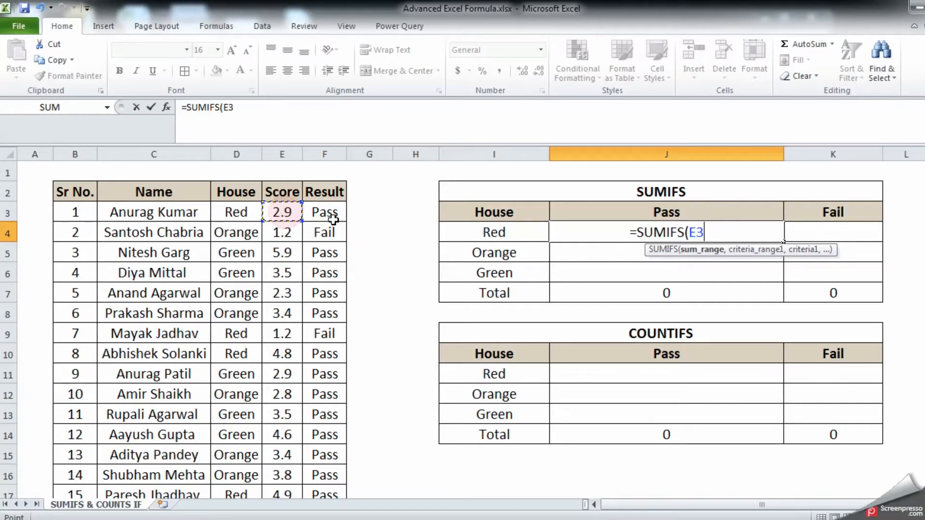
{"action": "key", "text": "ctrl+shift+Down"}
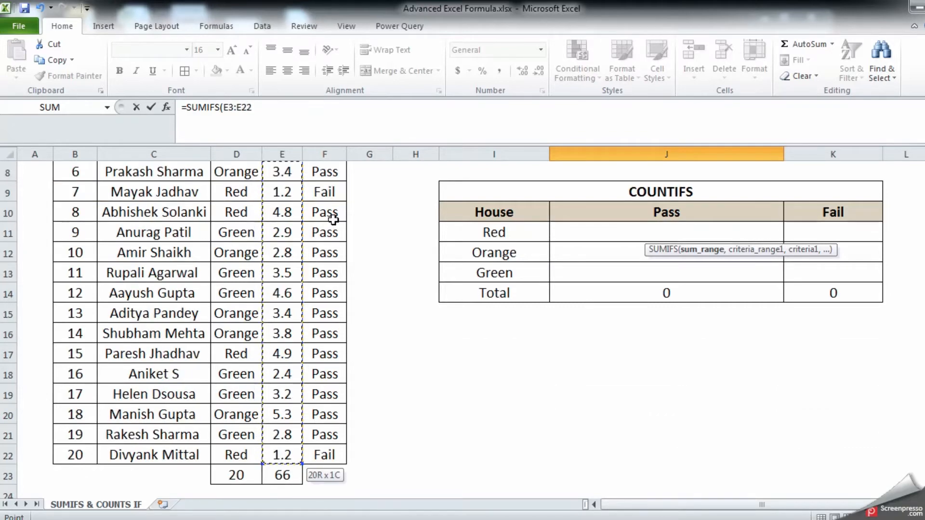
{"action": "scroll", "coordinate": [333, 220], "scroll_direction": "up", "scroll_amount": 3}
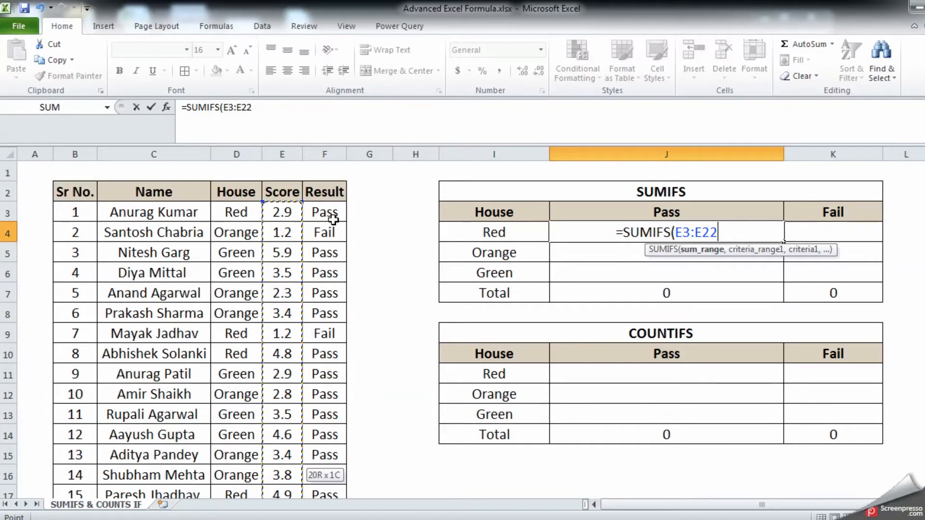
{"action": "type", "text": ","}
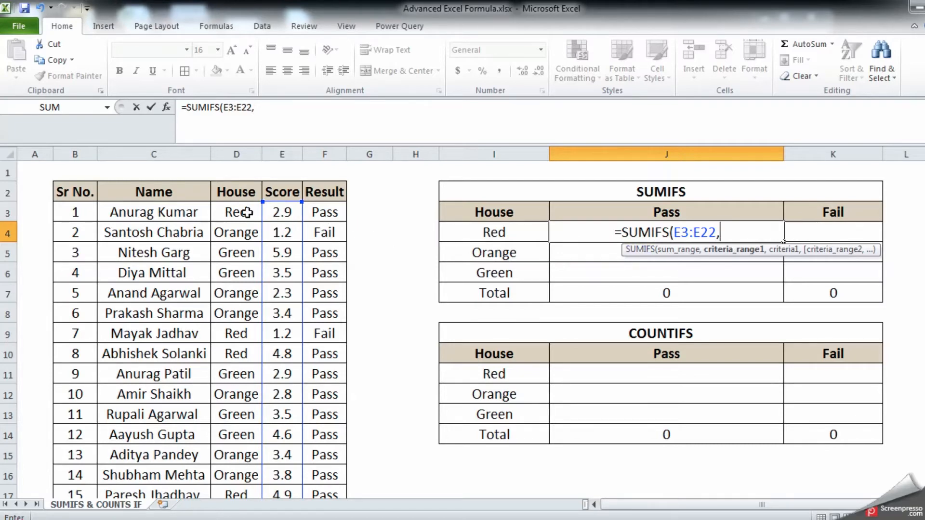
Add the House column D3:D22 as first criteria range, with the Red label in I4 as its criterion.
{"action": "left_click", "coordinate": [247, 212]}
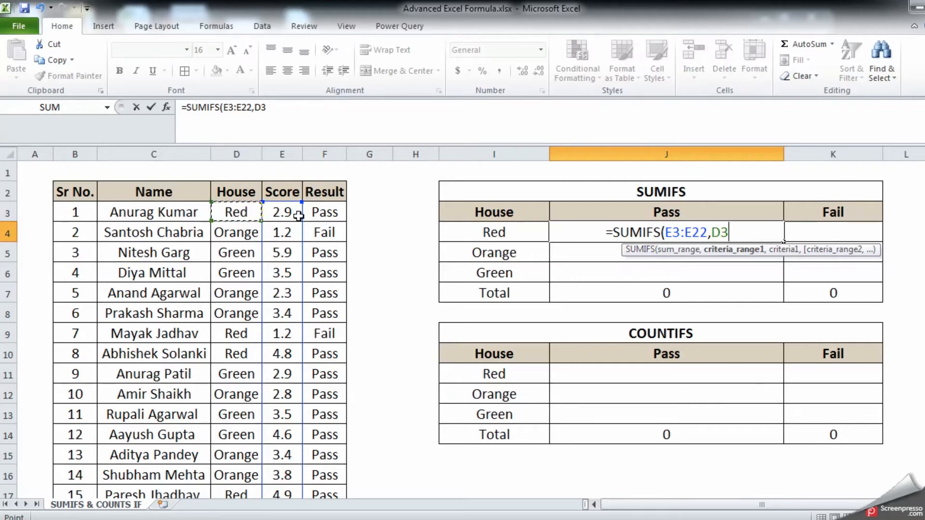
{"action": "key", "text": "shift+Down"}
{"action": "key", "text": "shift+Down"}
{"action": "key", "text": "shift+Down"}
{"action": "key", "text": "shift+Down"}
{"action": "key", "text": "shift+Down"}
{"action": "key", "text": "shift+Down"}
{"action": "key", "text": "shift+Down"}
{"action": "key", "text": "shift+Down"}
{"action": "key", "text": "shift+Down"}
{"action": "key", "text": "shift+Down"}
{"action": "key", "text": "shift+Down"}
{"action": "key", "text": "shift+Down"}
{"action": "key", "text": "shift+Down"}
{"action": "key", "text": "shift+Down"}
{"action": "key", "text": "shift+Down"}
{"action": "key", "text": "shift+Down"}
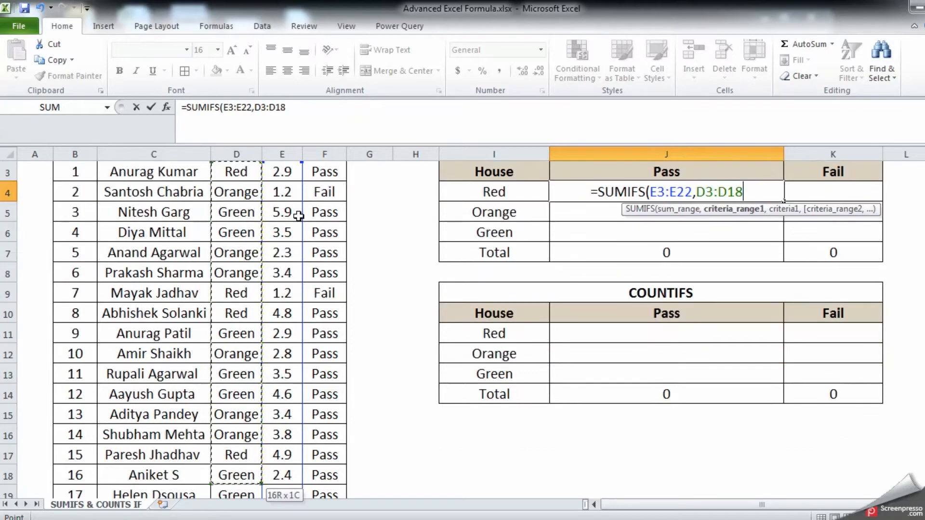
{"action": "key", "text": "shift+Down"}
{"action": "key", "text": "shift+Down"}
{"action": "key", "text": "shift+Down"}
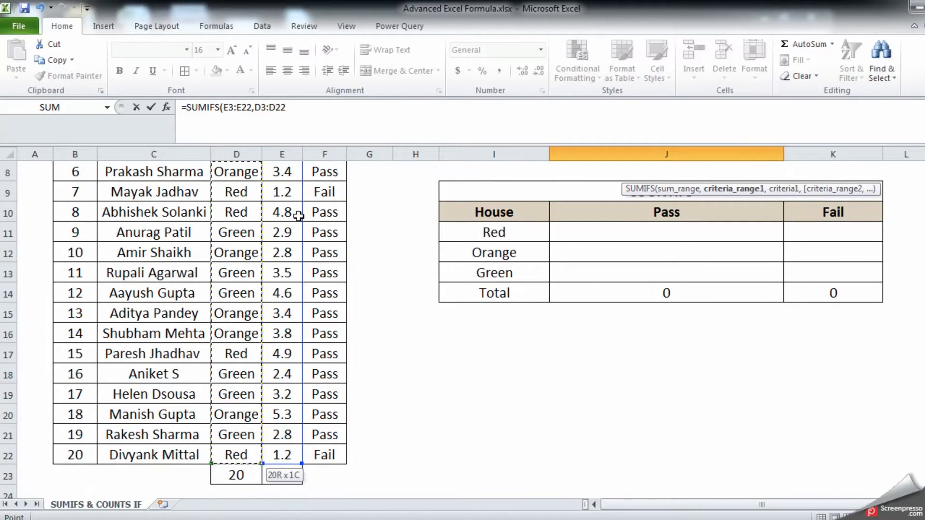
{"action": "type", "text": ","}
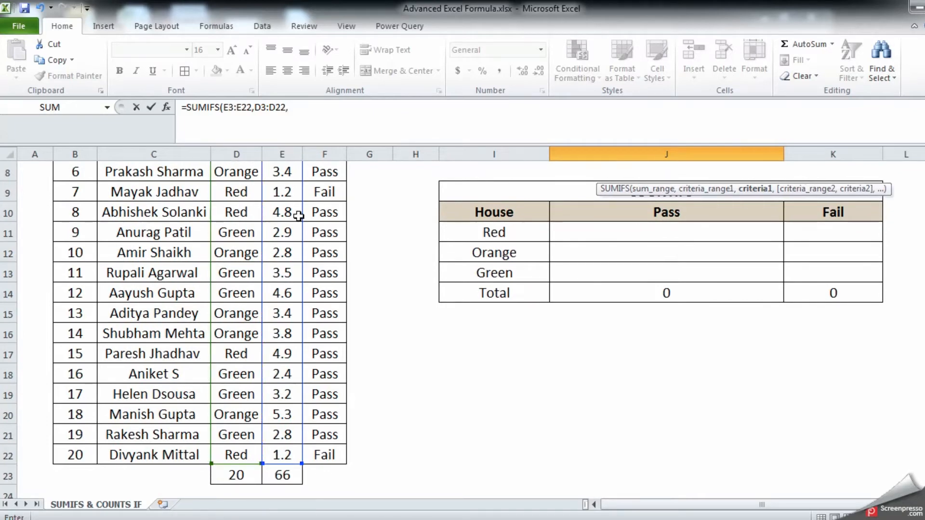
{"action": "scroll", "coordinate": [299, 216], "scroll_direction": "up", "scroll_amount": 3}
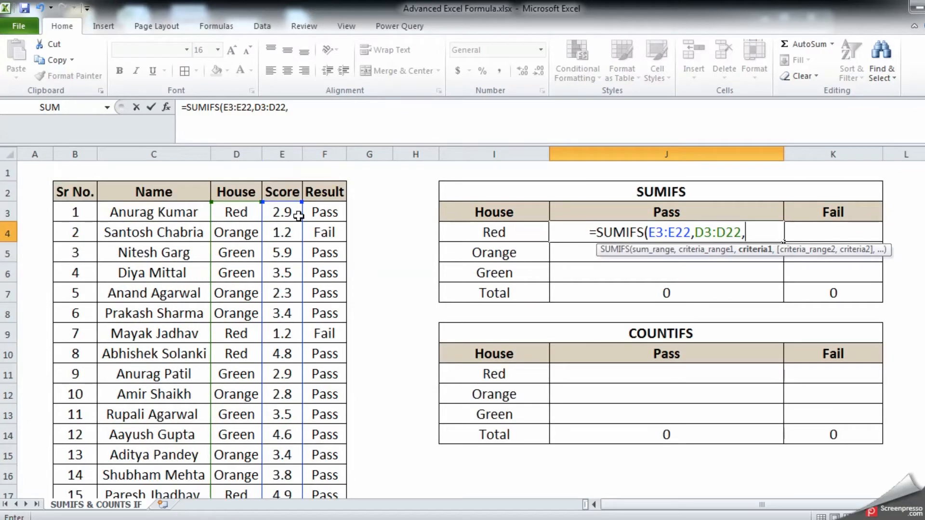
{"action": "left_click", "coordinate": [498, 233]}
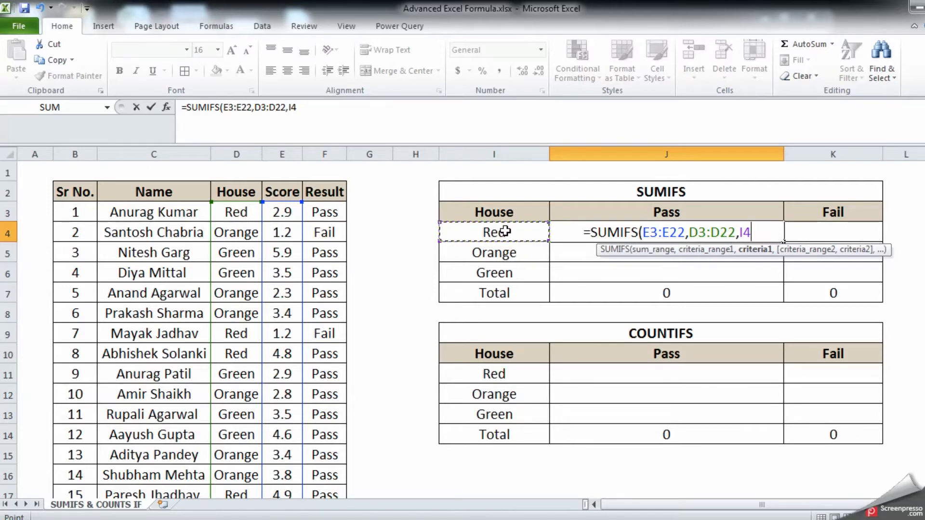
{"action": "type", "text": ","}
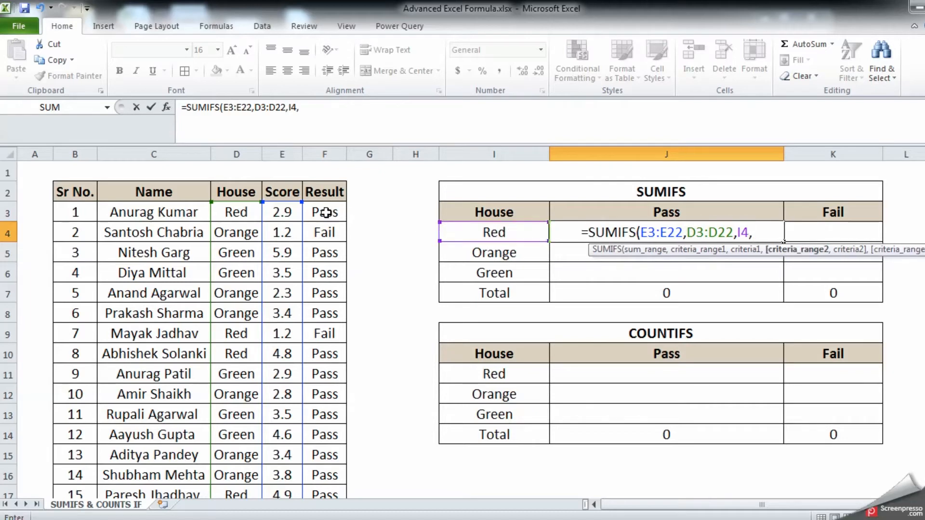
Add the Result column F3:F22 as second criteria range with the Pass header J3 as criterion, and complete the formula.
{"action": "left_click_drag", "start_coordinate": [326, 213], "coordinate": [325, 233]}
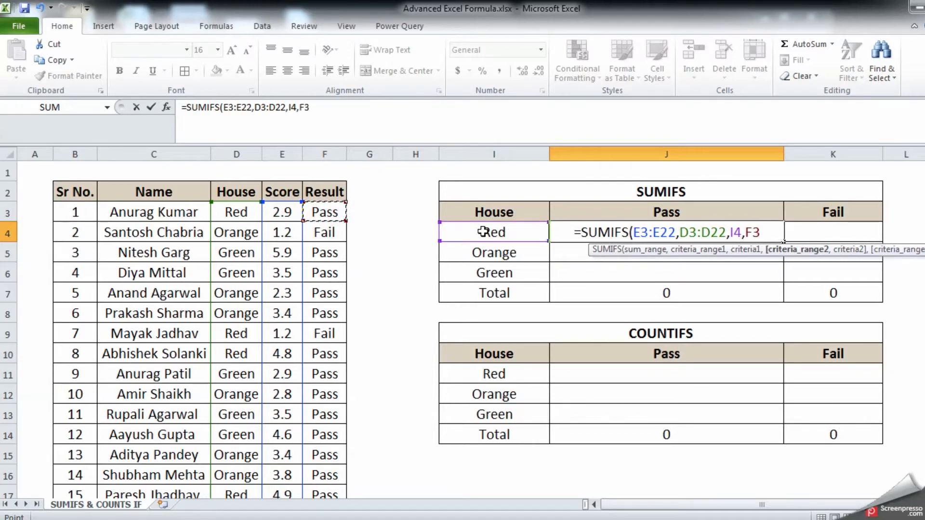
{"action": "key", "text": "shift+Down"}
{"action": "key", "text": "shift+Down"}
{"action": "key", "text": "shift+Down"}
{"action": "key", "text": "shift+Down"}
{"action": "key", "text": "shift+Down"}
{"action": "key", "text": "shift+Down"}
{"action": "key", "text": "shift+Down"}
{"action": "key", "text": "shift+Down"}
{"action": "key", "text": "shift+Down"}
{"action": "key", "text": "shift+Down"}
{"action": "key", "text": "shift+Down"}
{"action": "key", "text": "shift+Down"}
{"action": "key", "text": "shift+Down"}
{"action": "key", "text": "shift+Down"}
{"action": "key", "text": "shift+Down"}
{"action": "key", "text": "shift+Down"}
{"action": "key", "text": "shift+Down"}
{"action": "key", "text": "shift+Down"}
{"action": "key", "text": "shift+Down"}
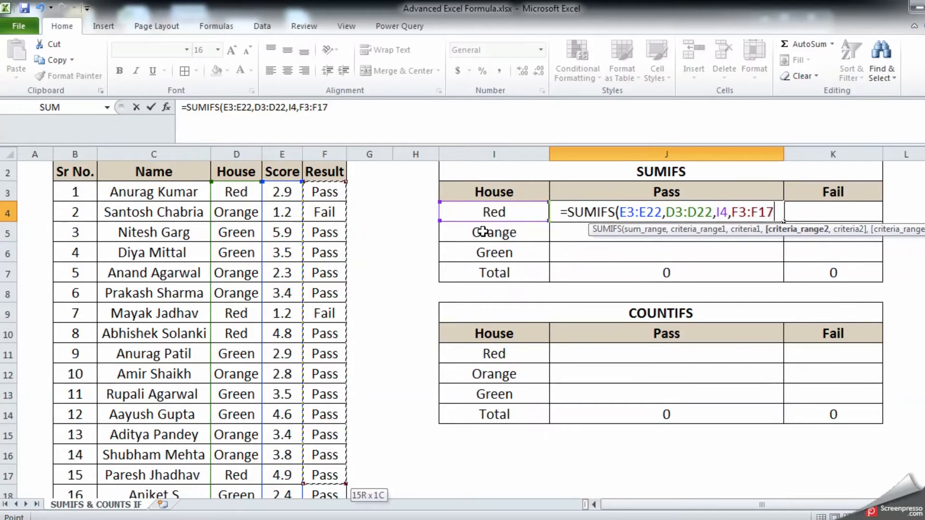
{"action": "key", "text": "shift+Up"}
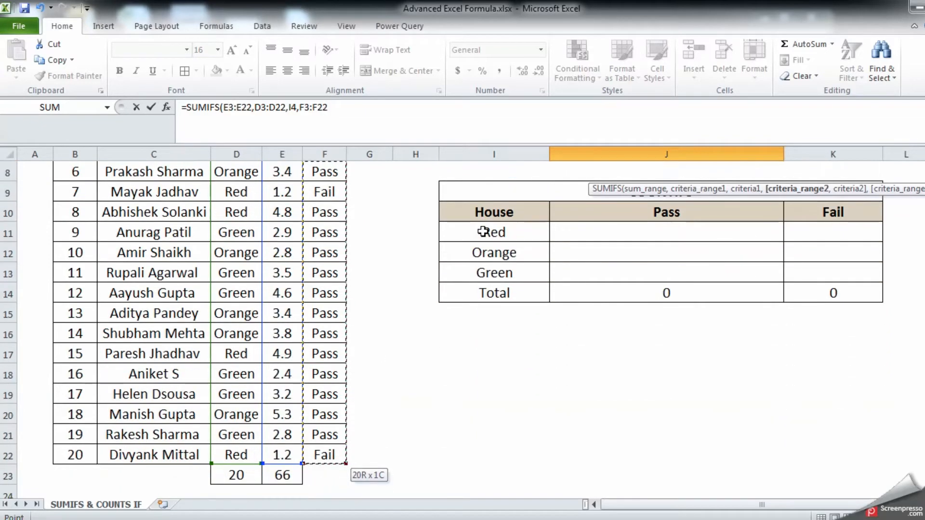
{"action": "type", "text": ","}
{"action": "scroll", "coordinate": [541, 215], "scroll_direction": "up", "scroll_amount": 3}
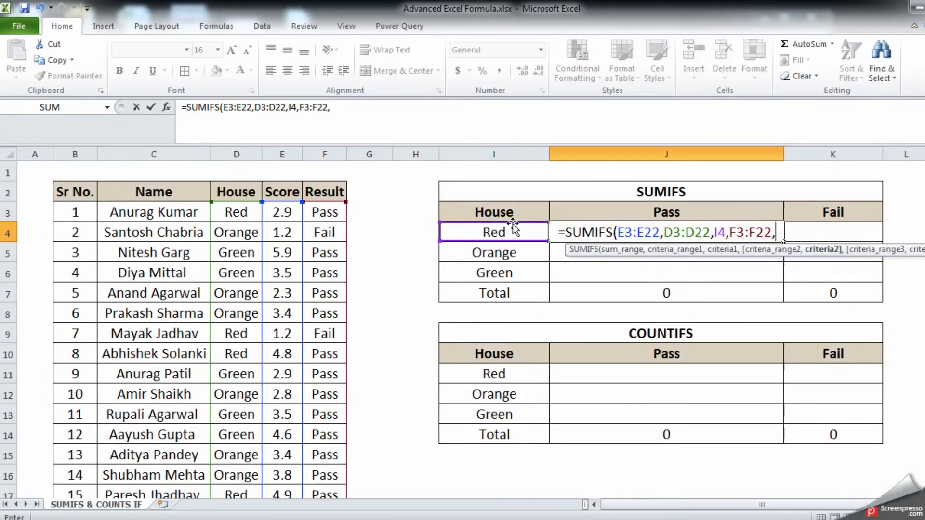
{"action": "left_click", "coordinate": [680, 211]}
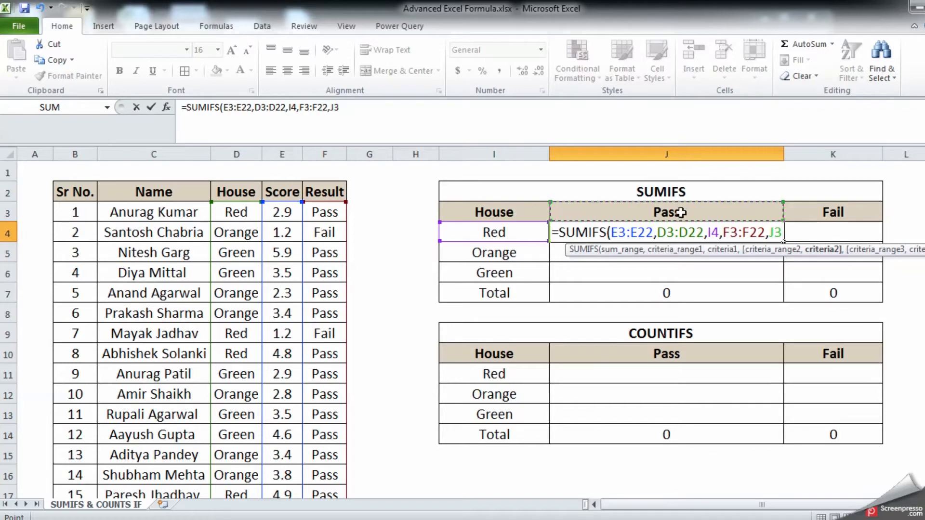
{"action": "key", "text": "Return"}
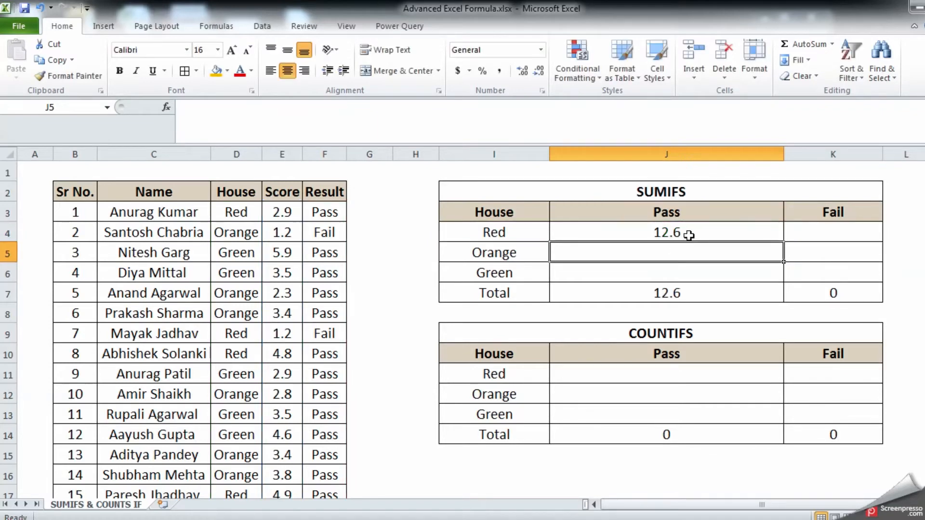
Make the sum range in J4's SUMIFS formula absolute as $E$3:$E$22.
{"action": "left_click", "coordinate": [689, 235]}
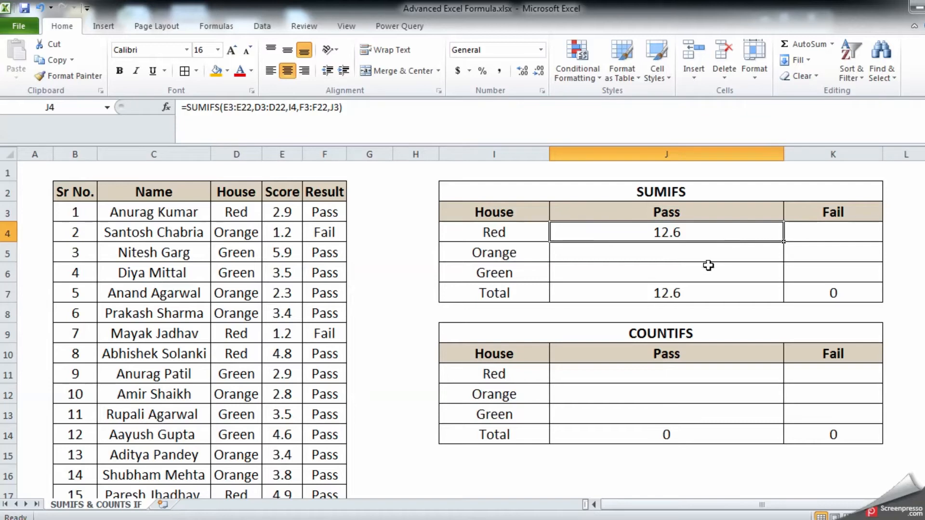
{"action": "left_click", "coordinate": [229, 107]}
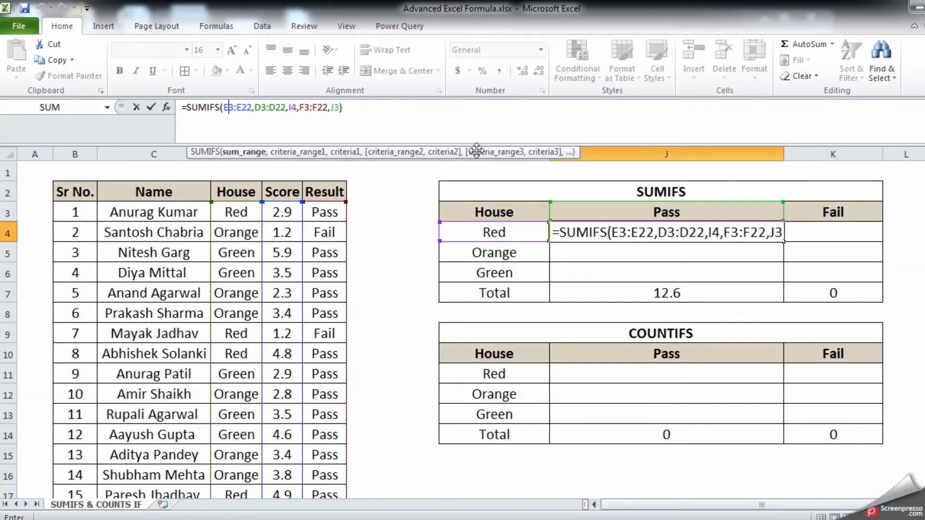
{"action": "key", "text": "F4"}
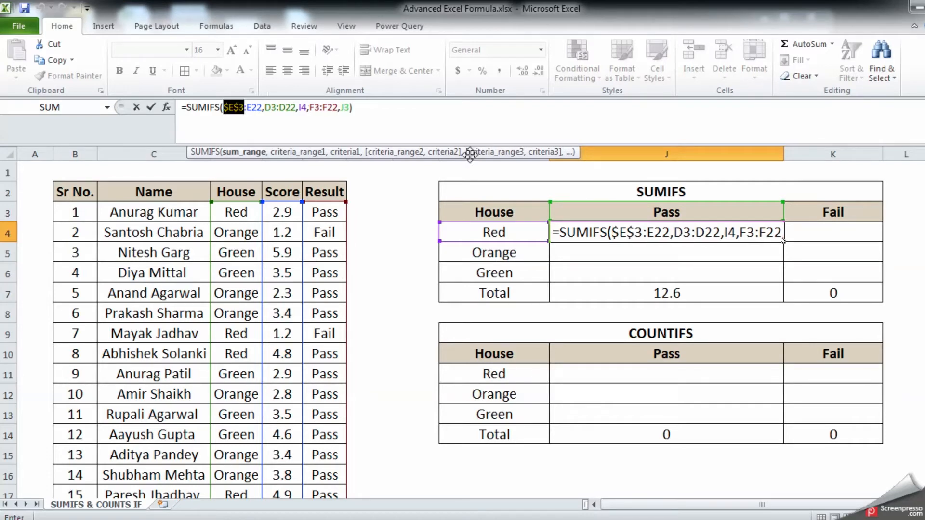
{"action": "left_click", "coordinate": [255, 107]}
{"action": "key", "text": "F4"}
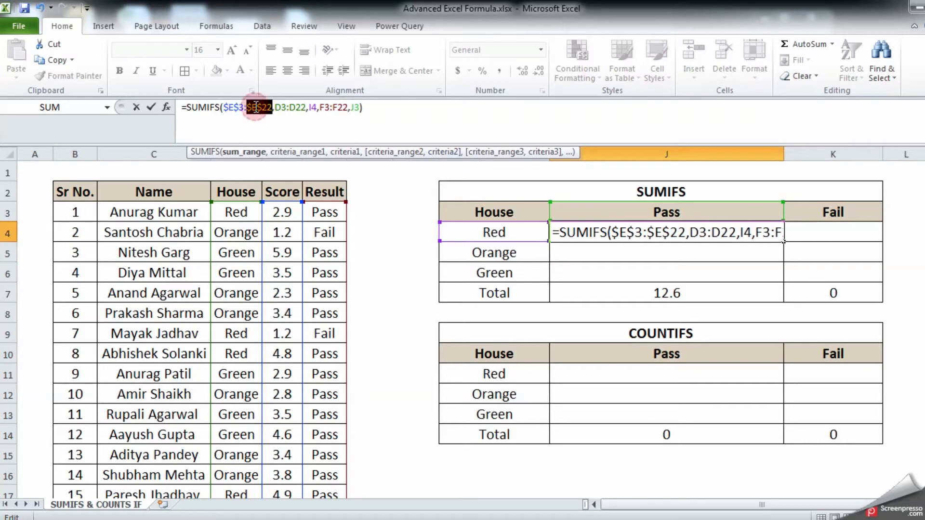
Make both criteria ranges in J4's SUMIFS formula absolute as $D$3:$D$22 and $F$3:$F$22, and commit the formula.
{"action": "left_click", "coordinate": [282, 107]}
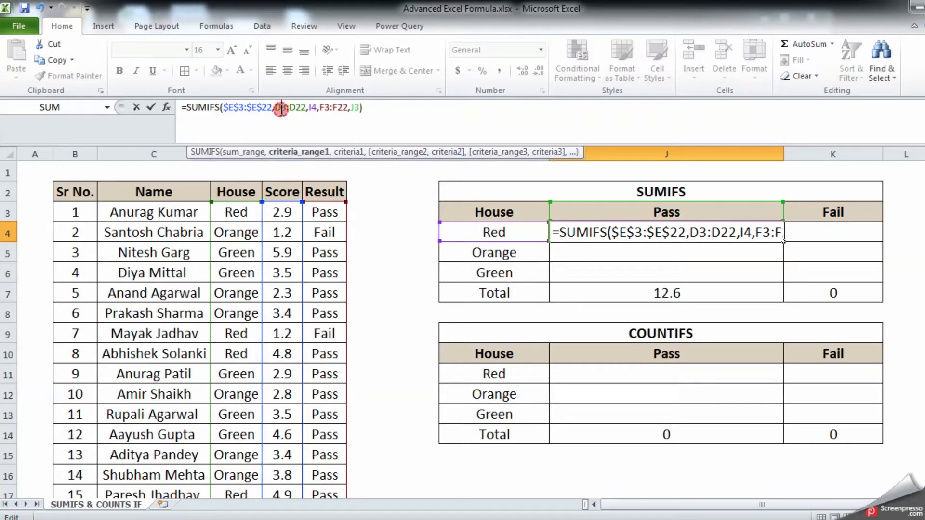
{"action": "key", "text": "F4"}
{"action": "left_click", "coordinate": [310, 107]}
{"action": "key", "text": "F4"}
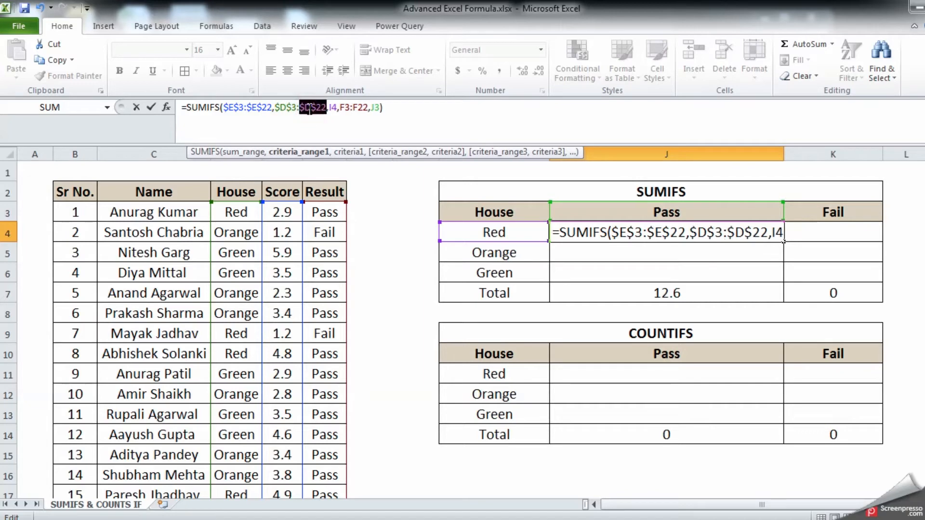
{"action": "left_click", "coordinate": [345, 107]}
{"action": "key", "text": "F4"}
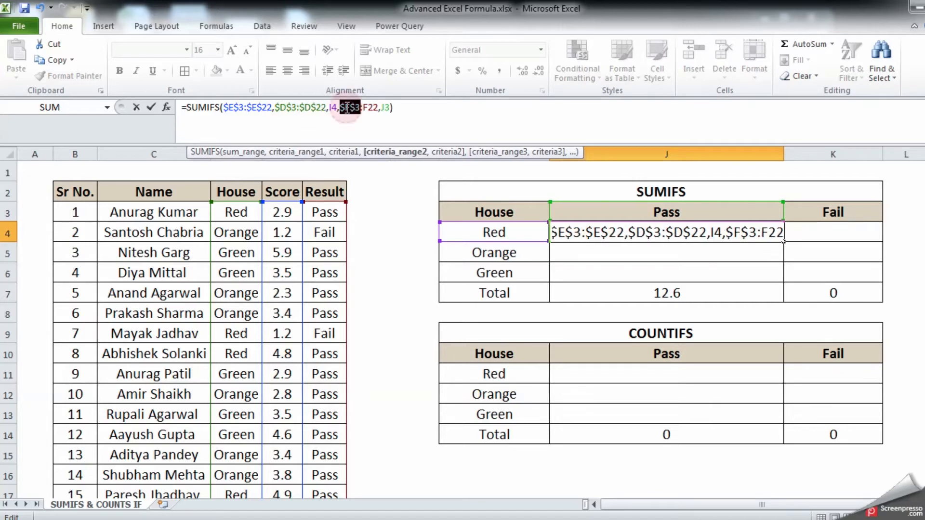
{"action": "left_click", "coordinate": [373, 108]}
{"action": "key", "text": "F4"}
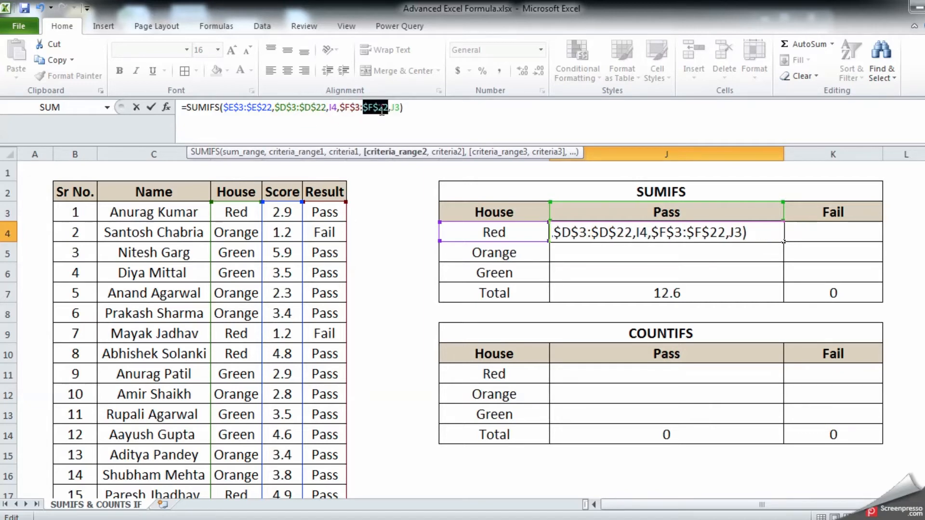
{"action": "key", "text": "ctrl+Return"}
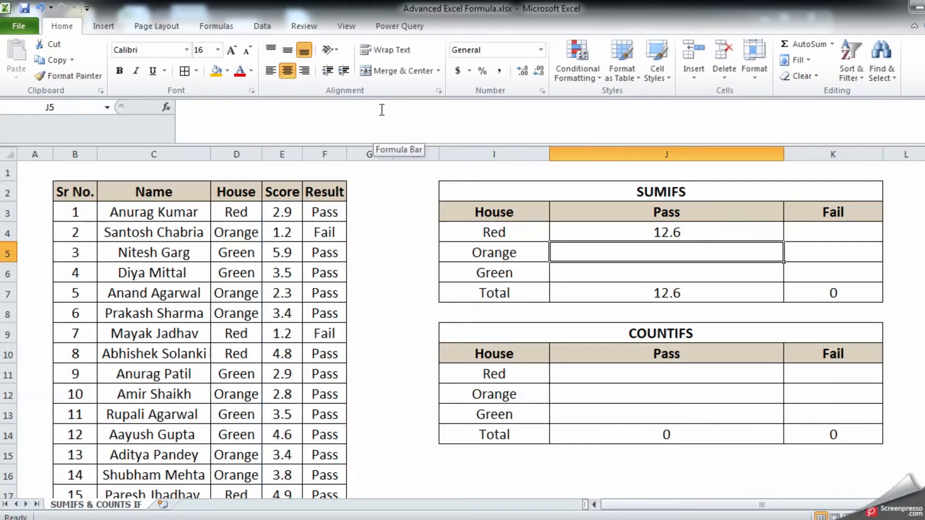
Lock only the column of the house criterion in J4's SUMIFS formula, making it $I4.
{"action": "key", "text": "F2"}
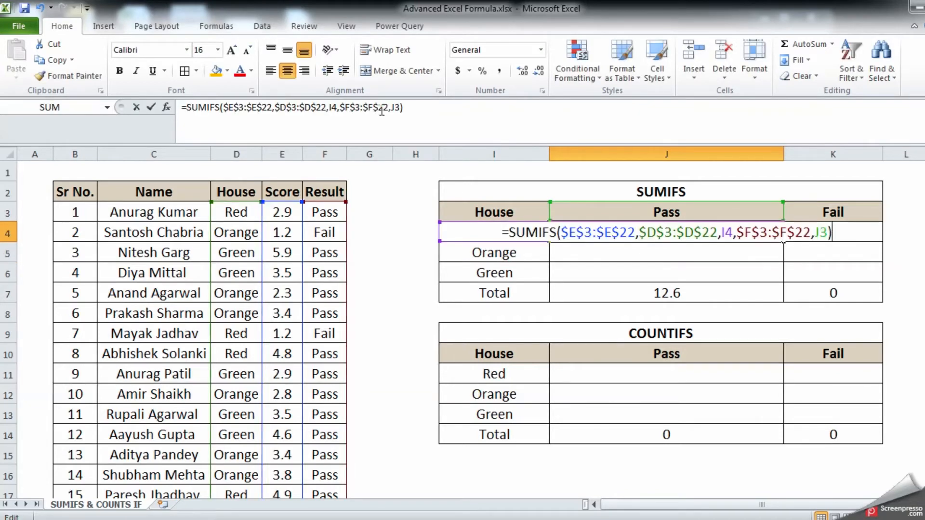
{"action": "left_click", "coordinate": [725, 234]}
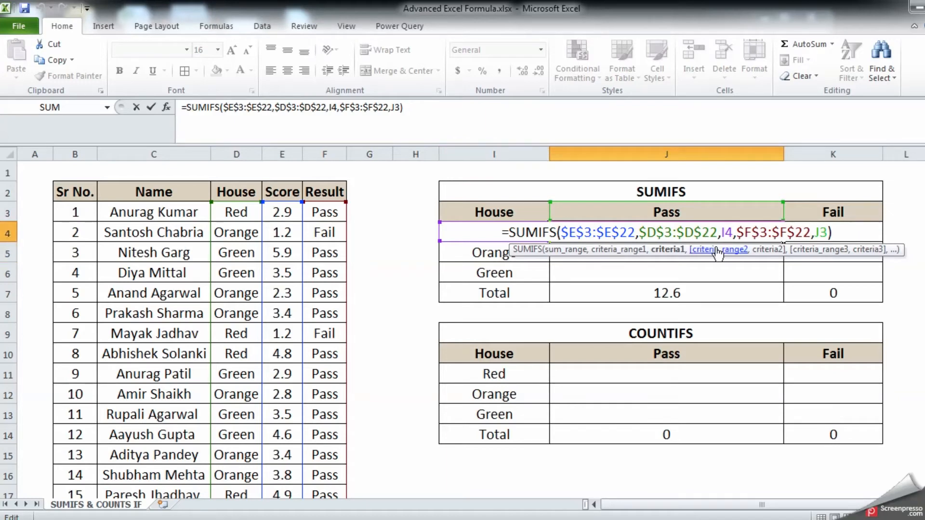
{"action": "key", "text": "F4"}
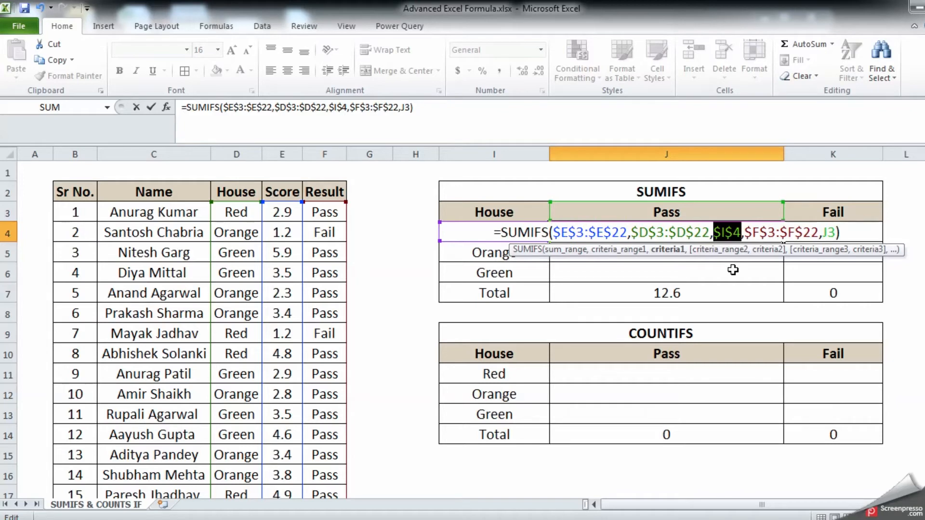
{"action": "key", "text": "F4"}
{"action": "key", "text": "F4"}
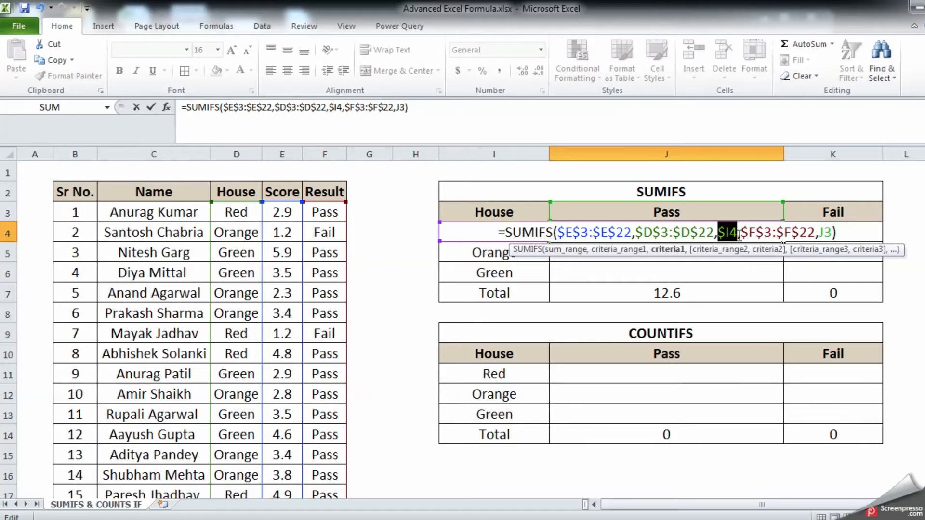
Lock only the row of the result criterion in J4's formula, making it J$3, and commit the formula.
{"action": "left_click", "coordinate": [826, 235]}
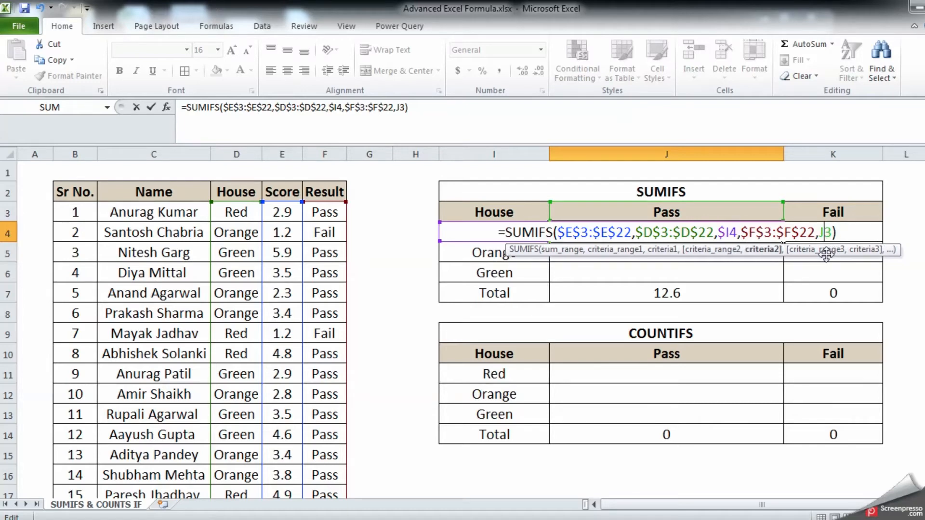
{"action": "key", "text": "F4"}
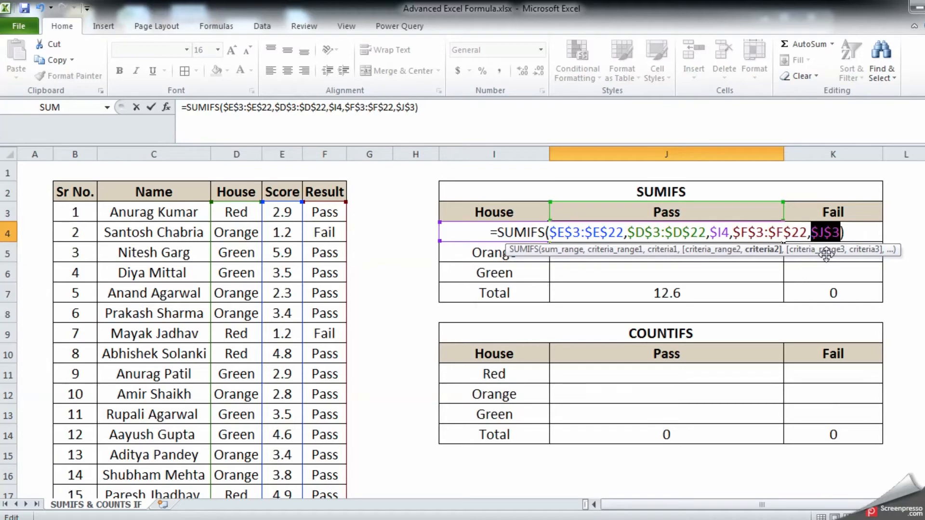
{"action": "key", "text": "F4"}
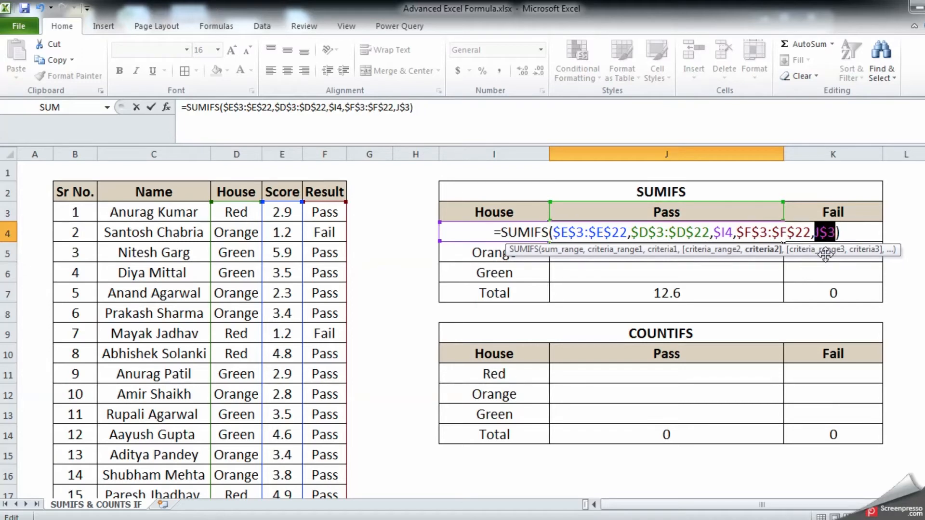
{"action": "key", "text": "Return"}
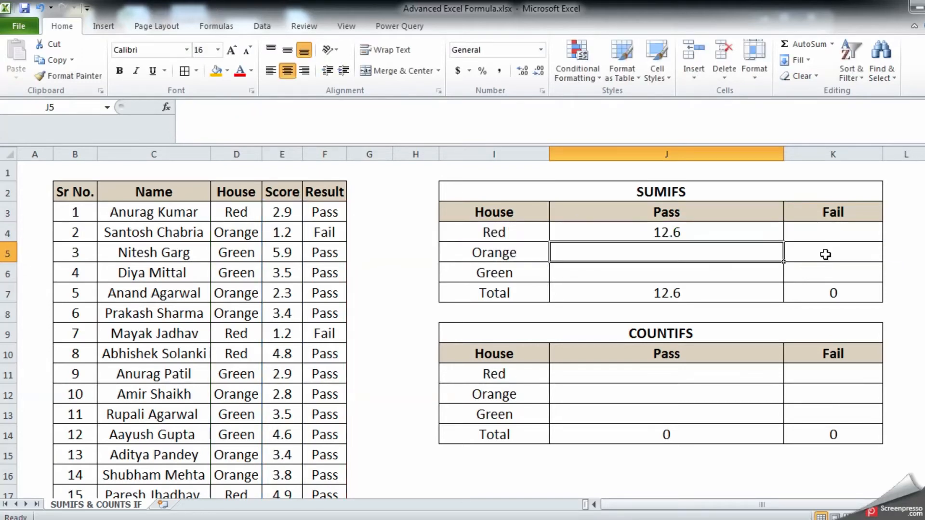
Copy the SUMIFS formula from J4 into the whole house-by-result block J4:K6.
{"action": "key", "text": "Up"}
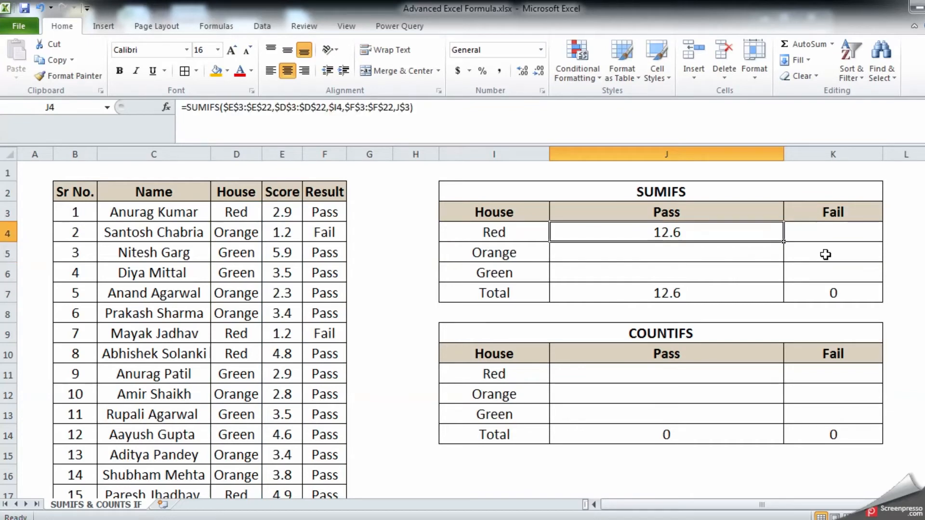
{"action": "key", "text": "ctrl+c"}
{"action": "key", "text": "shift+Right"}
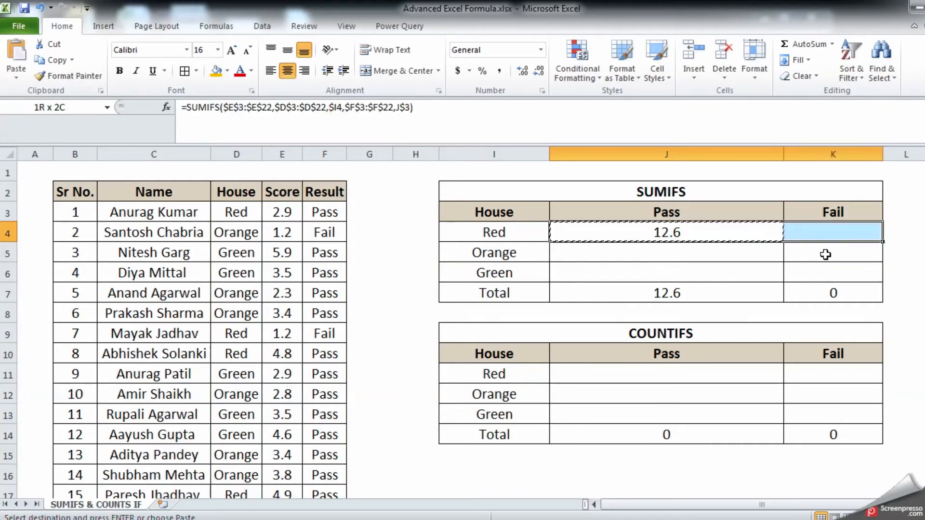
{"action": "key", "text": "shift+Down"}
{"action": "key", "text": "shift+Down"}
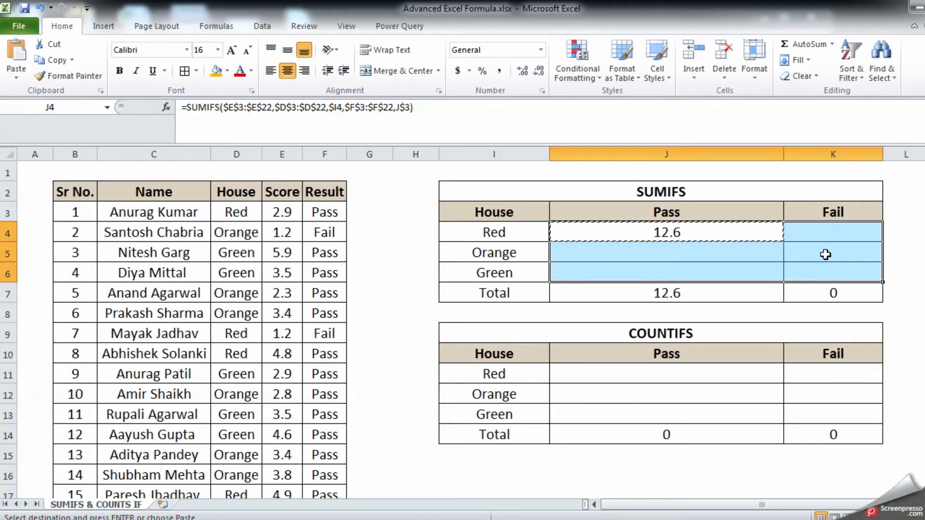
{"action": "key", "text": "Return"}
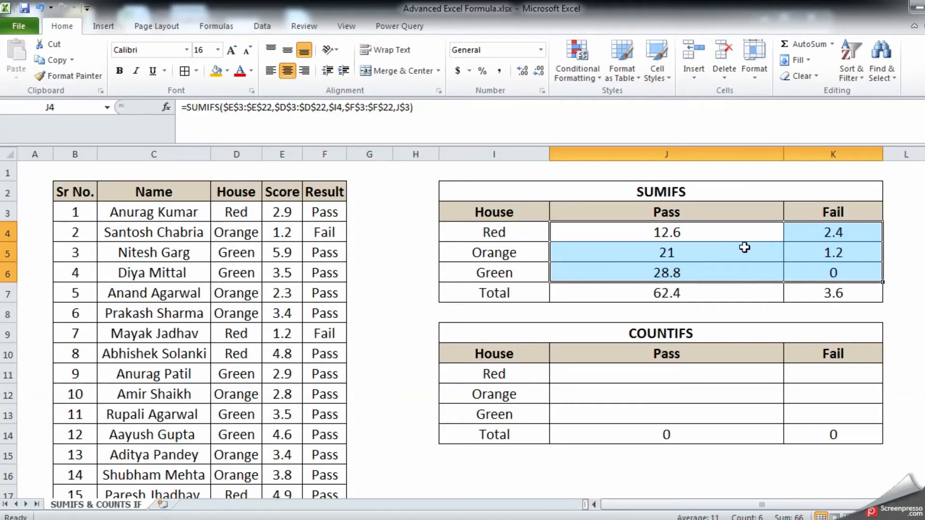
Compare the combined SUMIFS totals in J7:K7 with the Score column's overall sum in E23.
{"action": "left_click", "coordinate": [846, 275]}
{"action": "left_click_drag", "start_coordinate": [669, 293], "coordinate": [819, 294]}
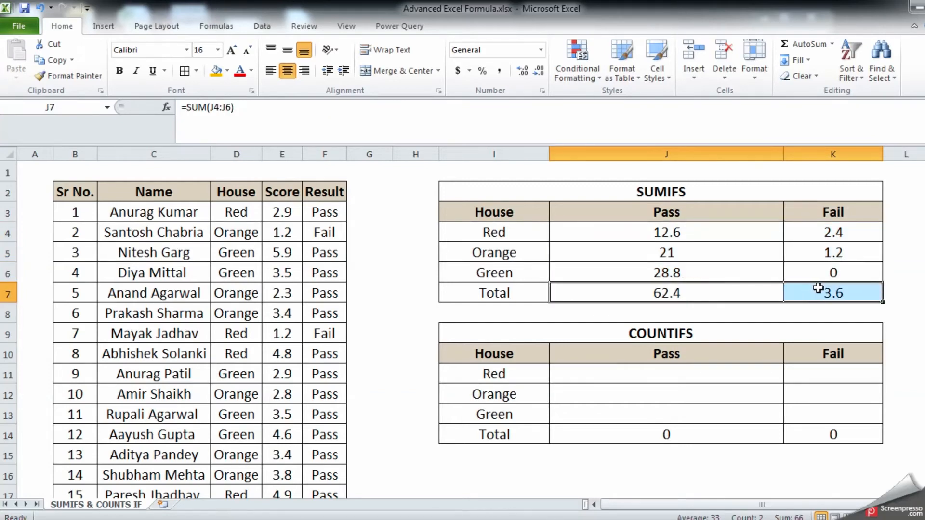
{"action": "scroll", "coordinate": [305, 426], "scroll_direction": "down", "scroll_amount": 4}
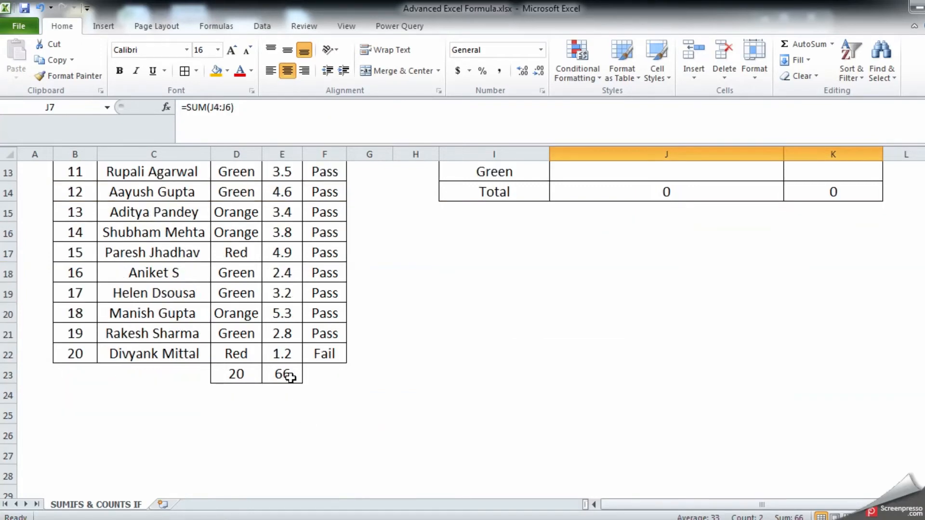
{"action": "scroll", "coordinate": [318, 377], "scroll_direction": "up", "scroll_amount": 3}
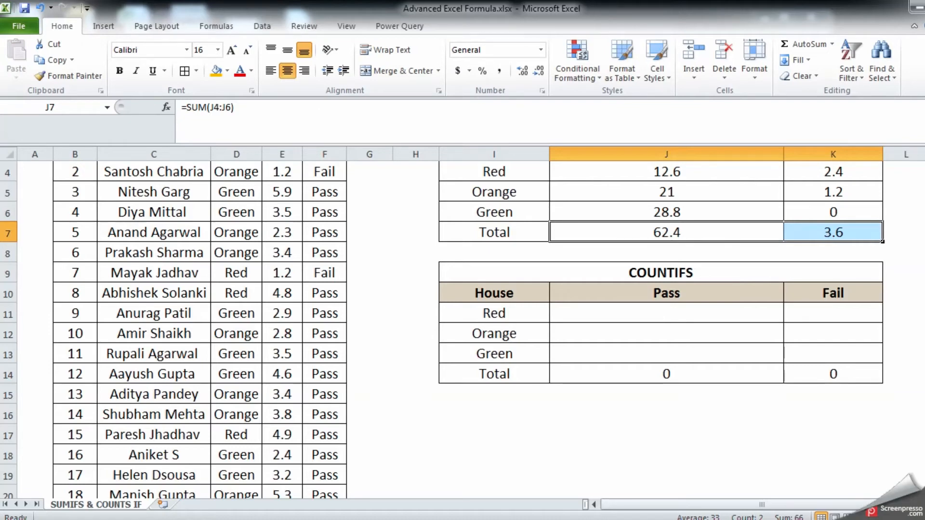
{"action": "scroll", "coordinate": [316, 477], "scroll_direction": "down", "scroll_amount": 2}
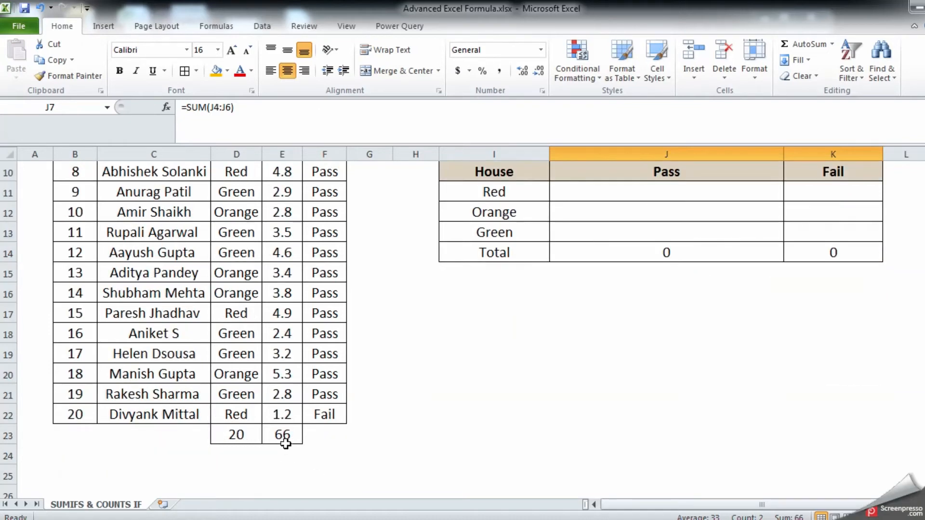
{"action": "left_click", "coordinate": [284, 437]}
{"action": "scroll", "coordinate": [429, 438], "scroll_direction": "up", "scroll_amount": 2}
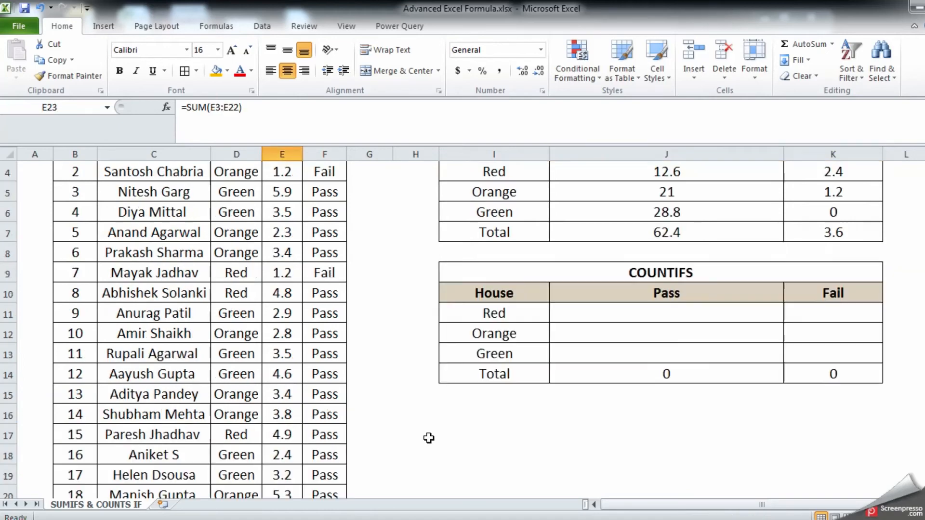
{"action": "scroll", "coordinate": [429, 438], "scroll_direction": "up", "scroll_amount": 1}
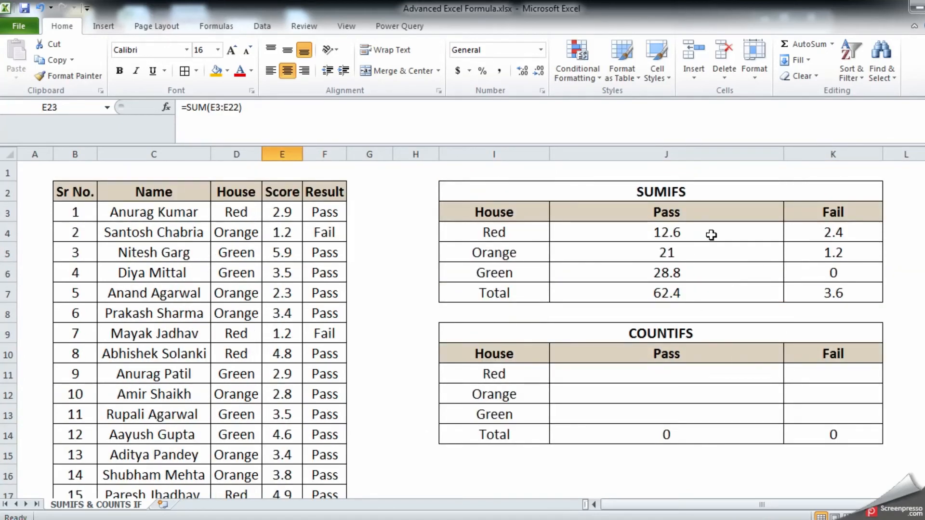
Begin a COUNTIFS formula in J11, the Red Pass cell of the COUNTIFS table.
{"action": "left_click", "coordinate": [690, 375]}
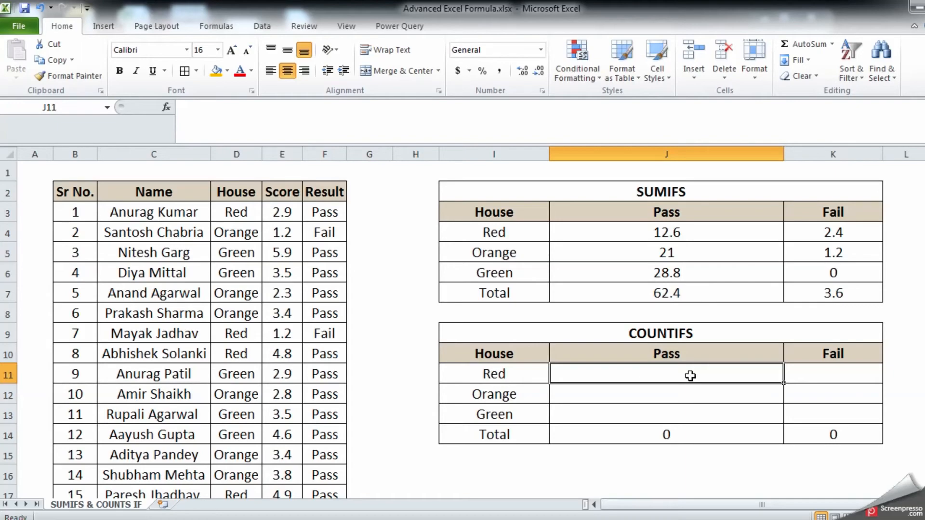
{"action": "scroll", "coordinate": [691, 375], "scroll_direction": "down", "scroll_amount": 1}
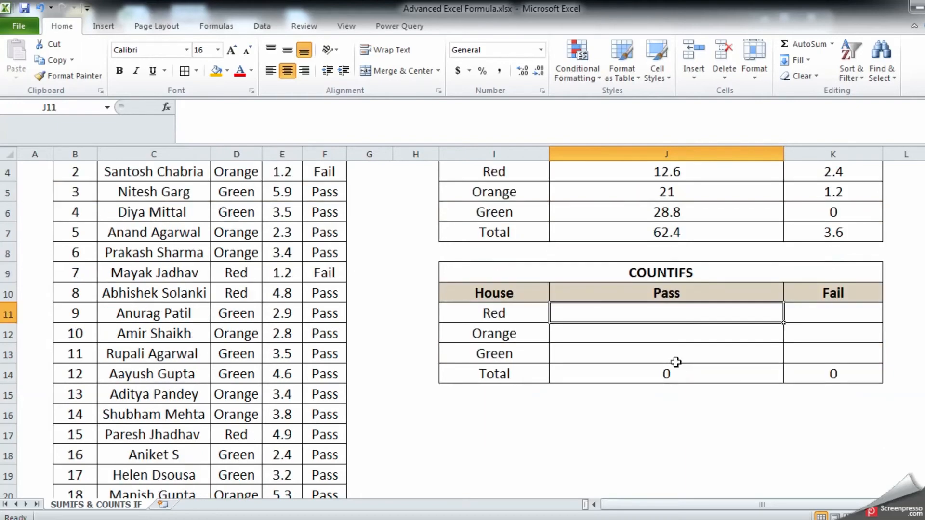
{"action": "scroll", "coordinate": [678, 369], "scroll_direction": "up", "scroll_amount": 1}
{"action": "type", "text": "=coun"}
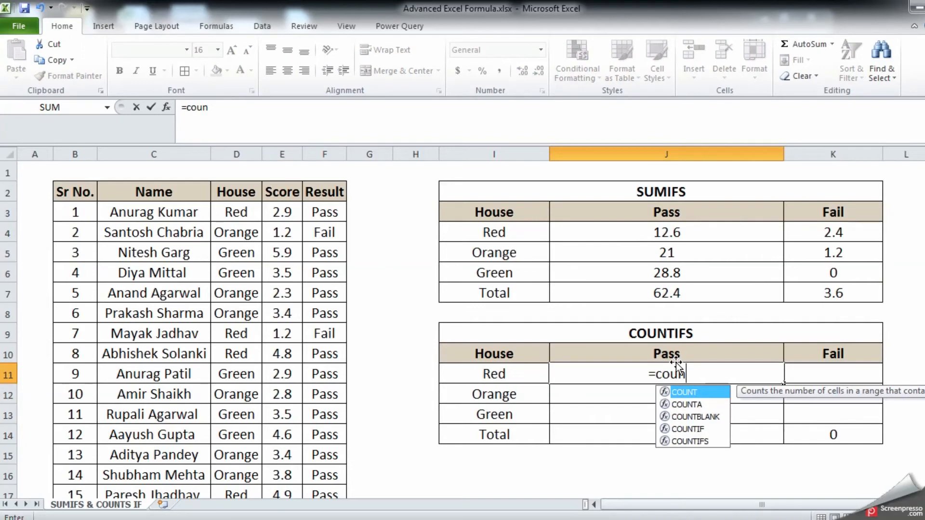
{"action": "type", "text": "tifs"}
{"action": "key", "text": "Tab"}
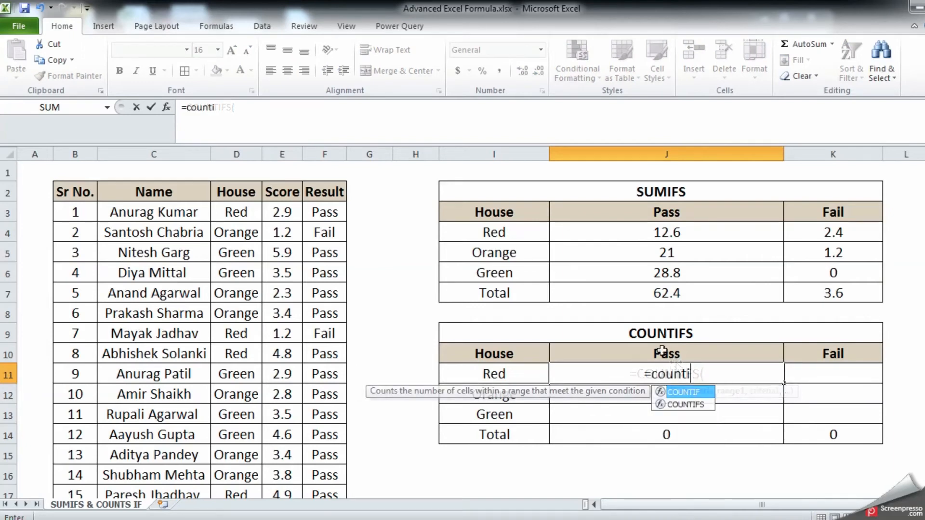
{"action": "type", "text": "fs"}
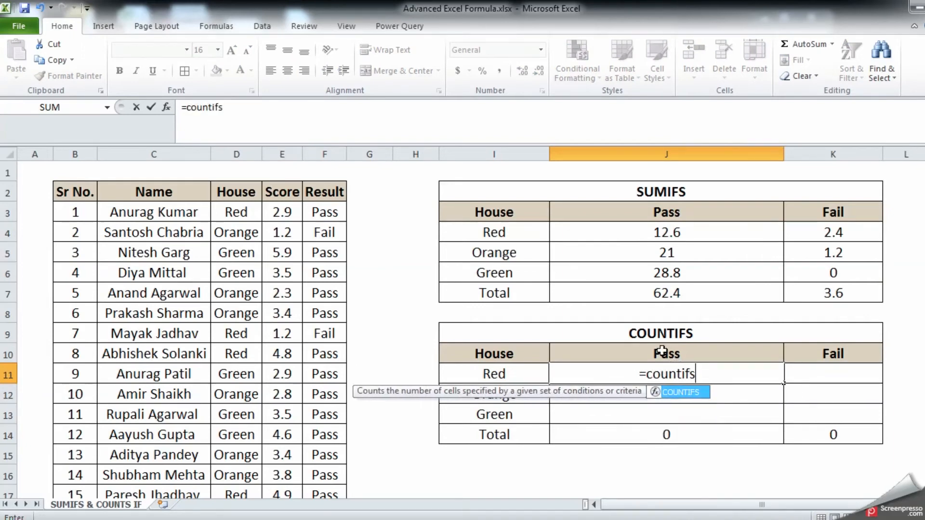
{"action": "key", "text": "Tab"}
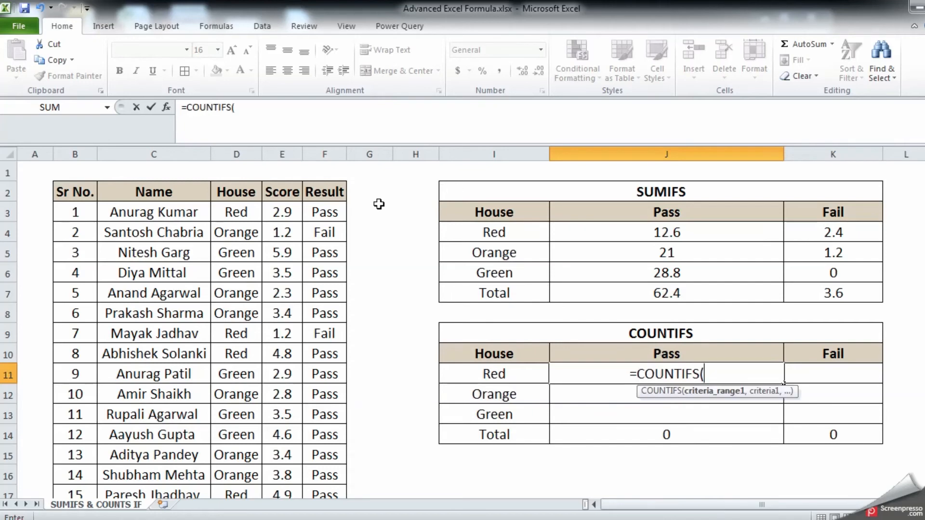
Add the House column D3:D22 as first criteria range, with the Red label in I11 as its criterion.
{"action": "left_click", "coordinate": [226, 214]}
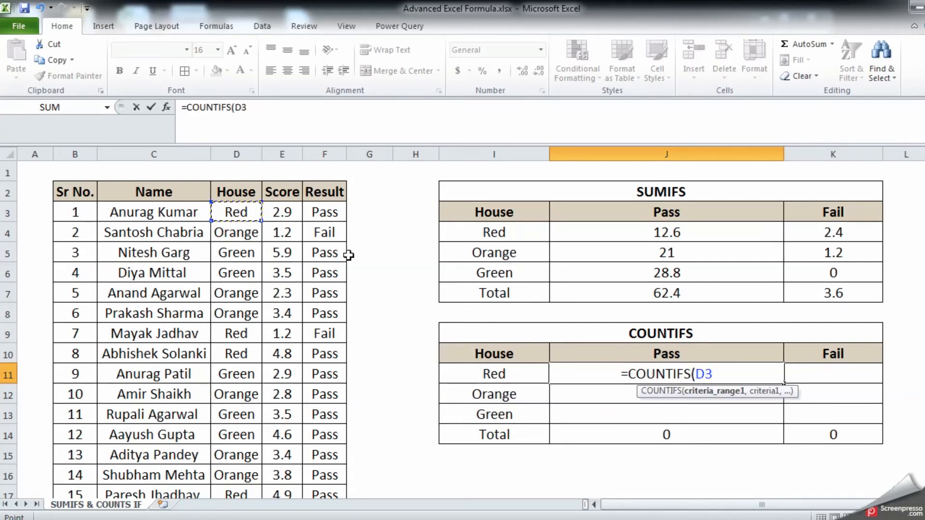
{"action": "key", "text": "ctrl+shift+Down"}
{"action": "key", "text": "shift+Up"}
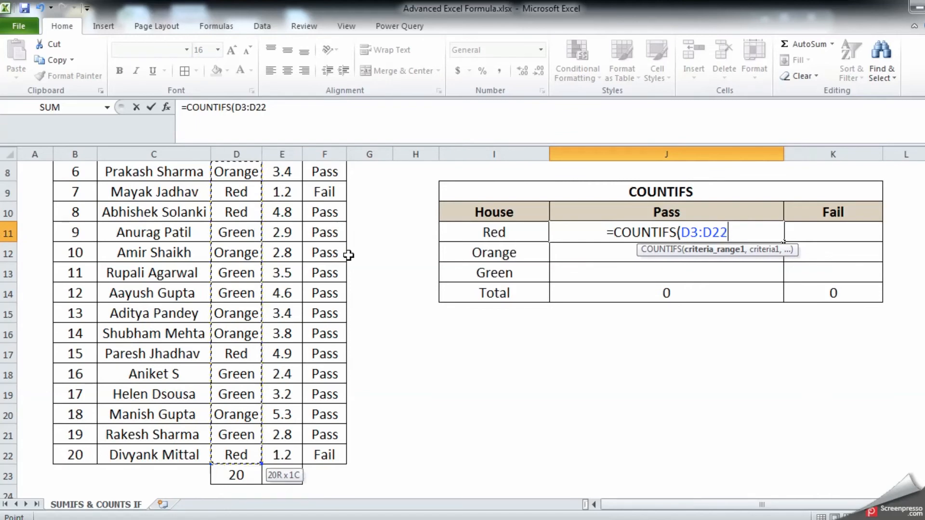
{"action": "type", "text": ","}
{"action": "scroll", "coordinate": [348, 255], "scroll_direction": "up", "scroll_amount": 3}
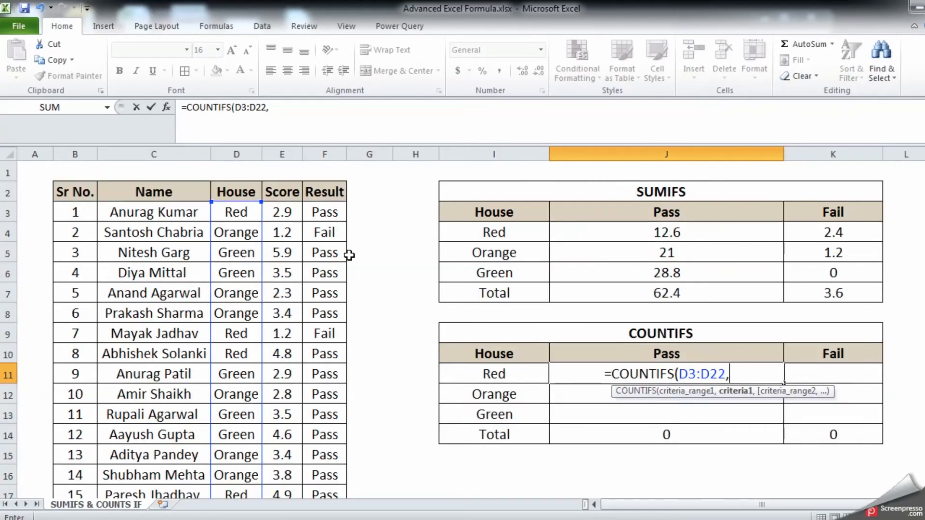
{"action": "left_click", "coordinate": [518, 372]}
{"action": "type", "text": ","}
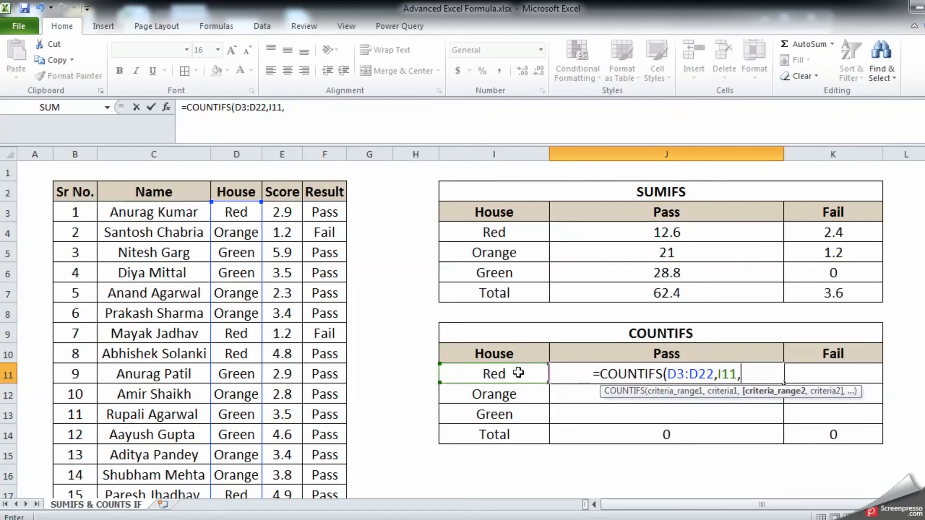
Add the Result column F3:F22 as second criteria range with the Pass header J10 as criterion, and complete the COUNTIFS formula in J11.
{"action": "left_click", "coordinate": [327, 212]}
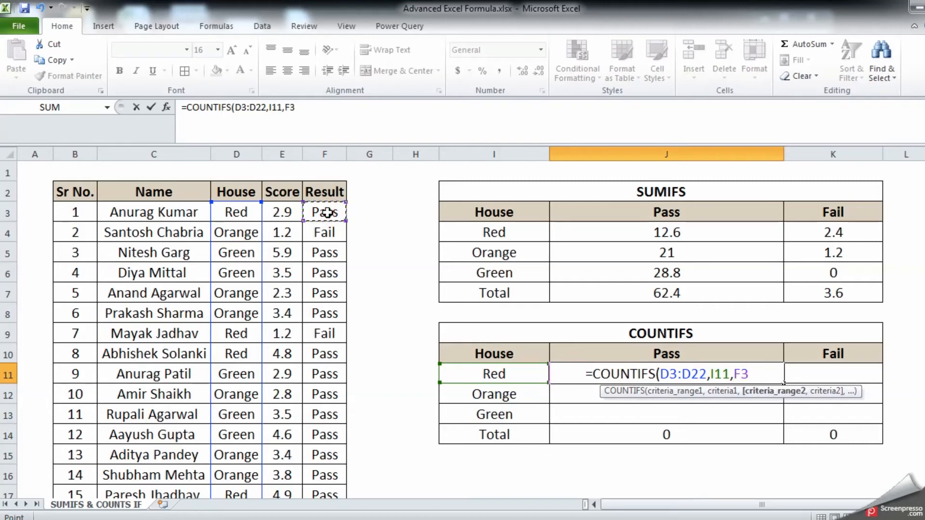
{"action": "key", "text": "ctrl+shift+Down"}
{"action": "type", "text": ","}
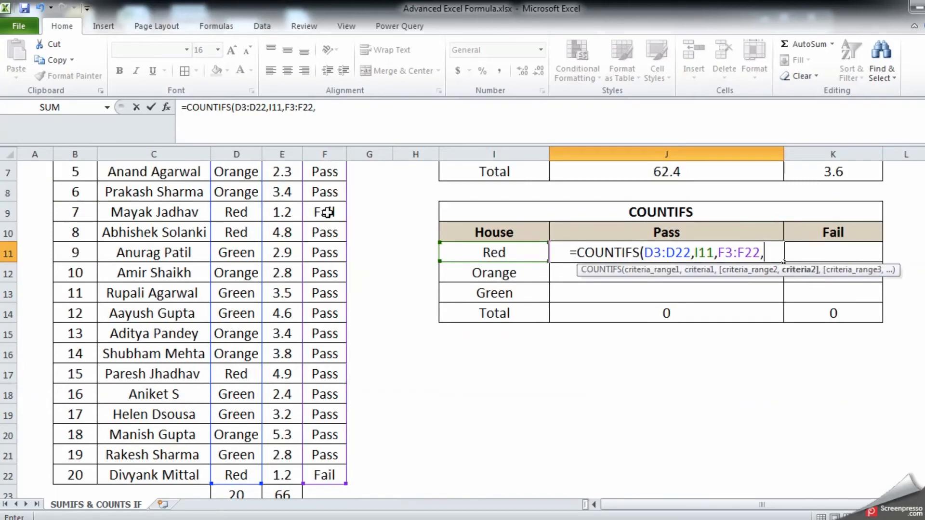
{"action": "scroll", "coordinate": [327, 213], "scroll_direction": "up", "scroll_amount": 2}
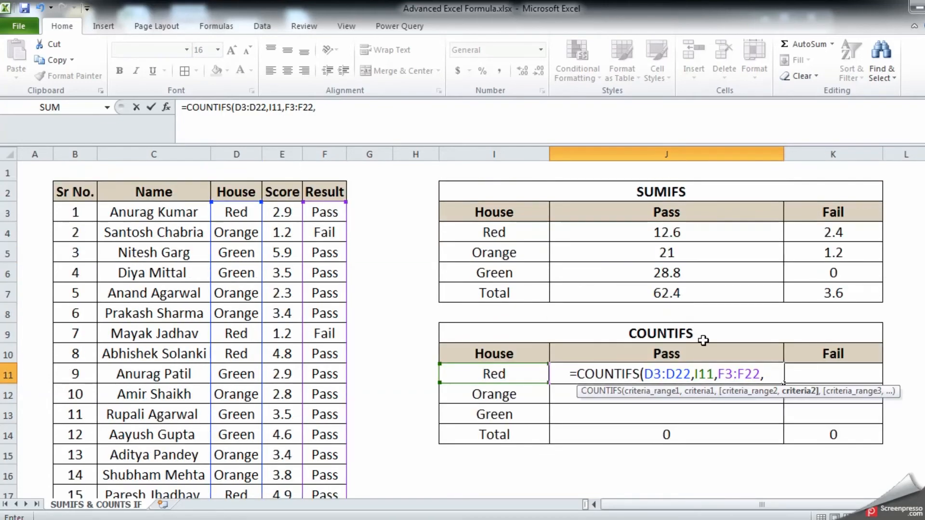
{"action": "left_click", "coordinate": [705, 349]}
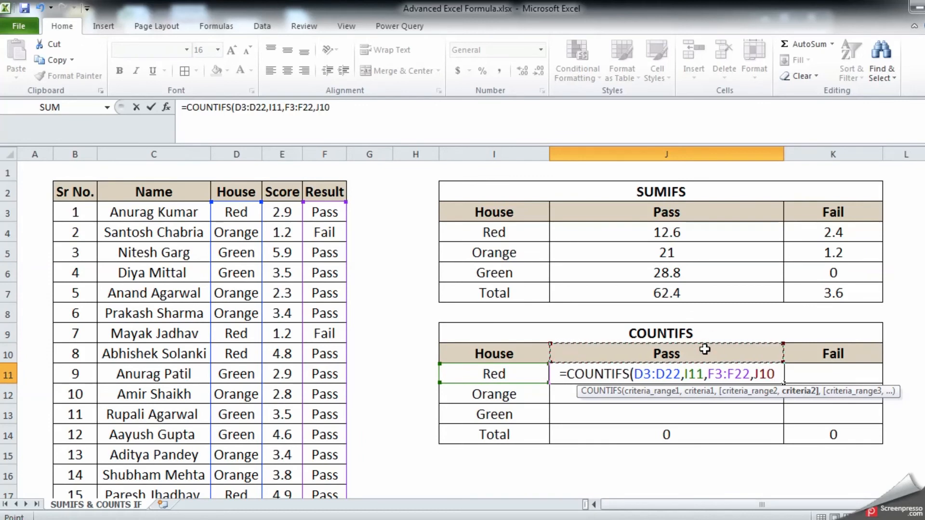
{"action": "key", "text": "Return"}
{"action": "key", "text": "Up"}
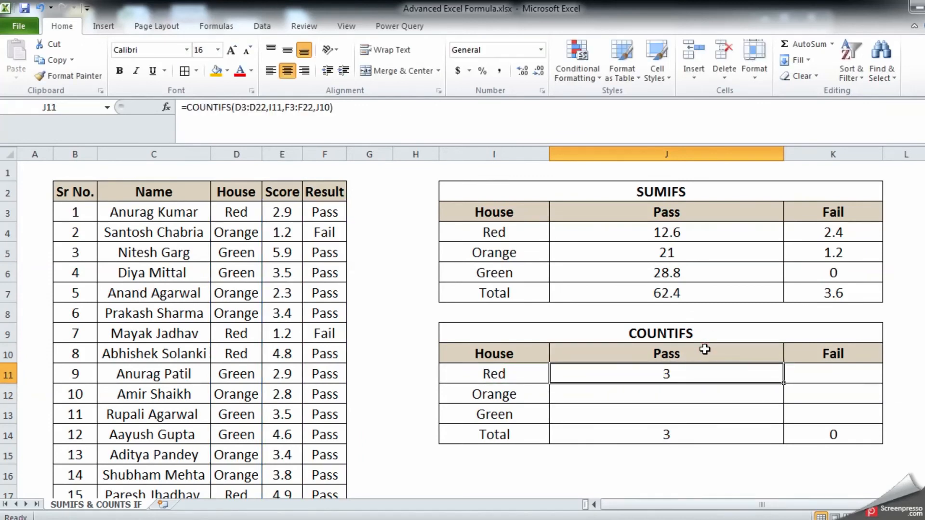
Make both criteria ranges in the J11 formula absolute, as $D$3:$D$22 and $F$3:$F$22.
{"action": "left_click", "coordinate": [238, 109]}
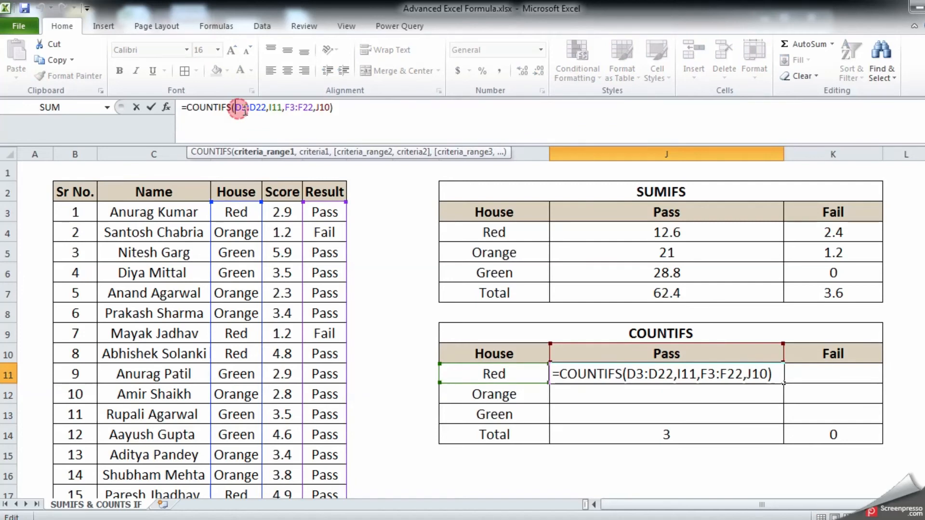
{"action": "key", "text": "F4"}
{"action": "left_click", "coordinate": [265, 109]}
{"action": "key", "text": "F4"}
{"action": "left_click", "coordinate": [310, 109]}
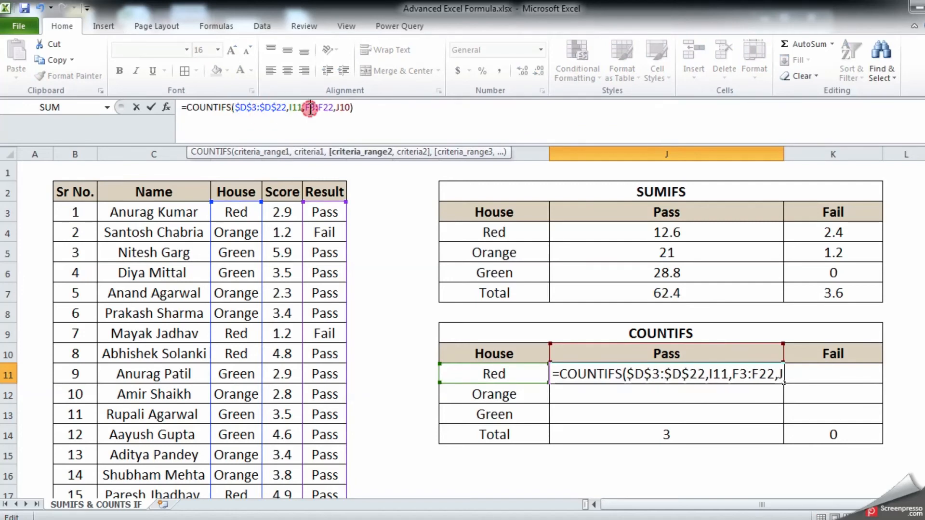
{"action": "key", "text": "F4"}
{"action": "left_click", "coordinate": [335, 110]}
{"action": "key", "text": "F4"}
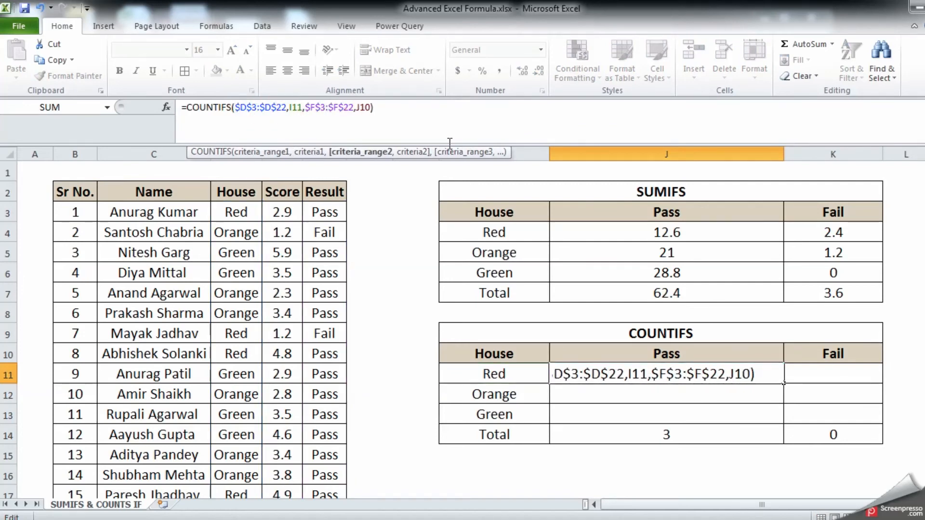
{"action": "key", "text": "Return"}
Change the criteria references in the J11 COUNTIFS formula to mixed references, $I11 for the house and J$10 for the result.
{"action": "left_click", "coordinate": [684, 379]}
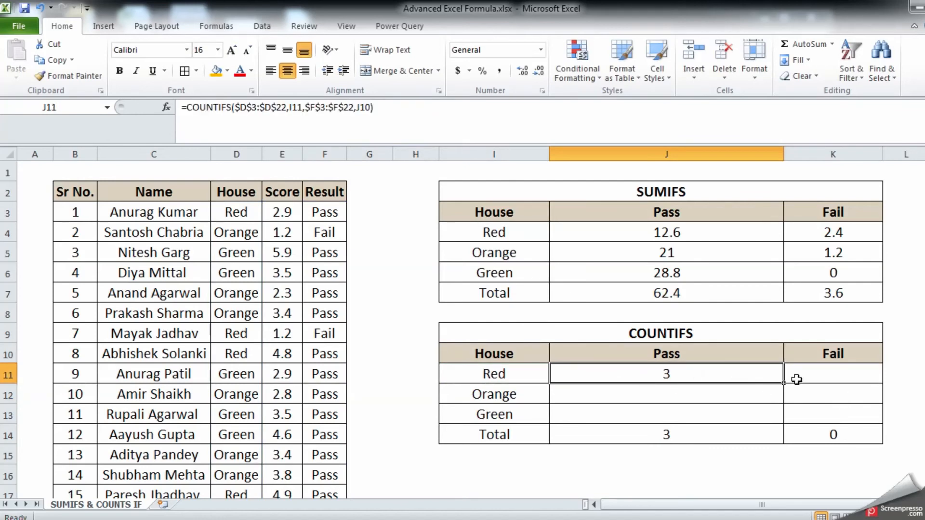
{"action": "key", "text": "ctrl+c"}
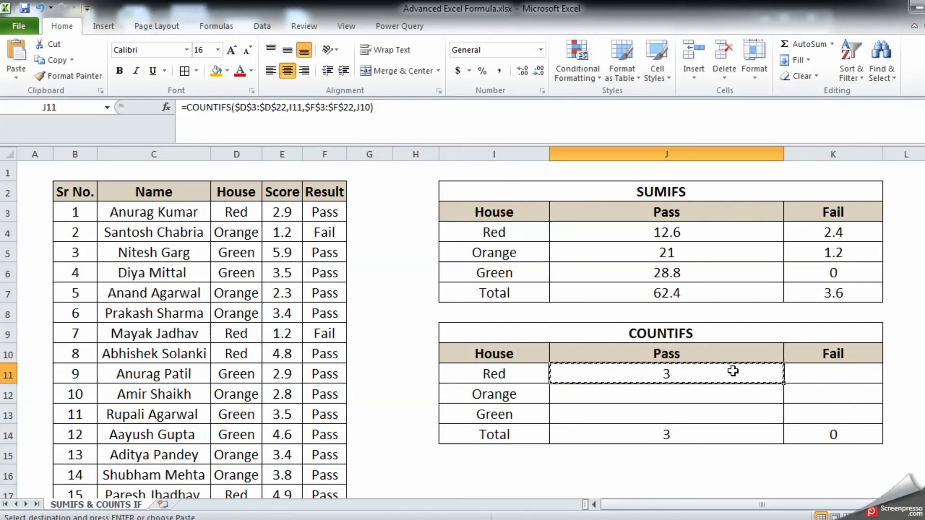
{"action": "key", "text": "Escape"}
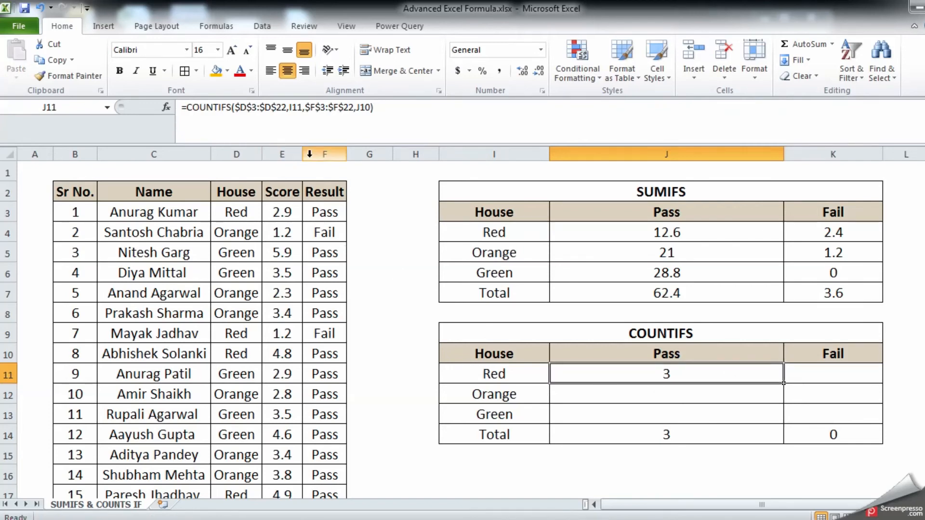
{"action": "left_click", "coordinate": [289, 107]}
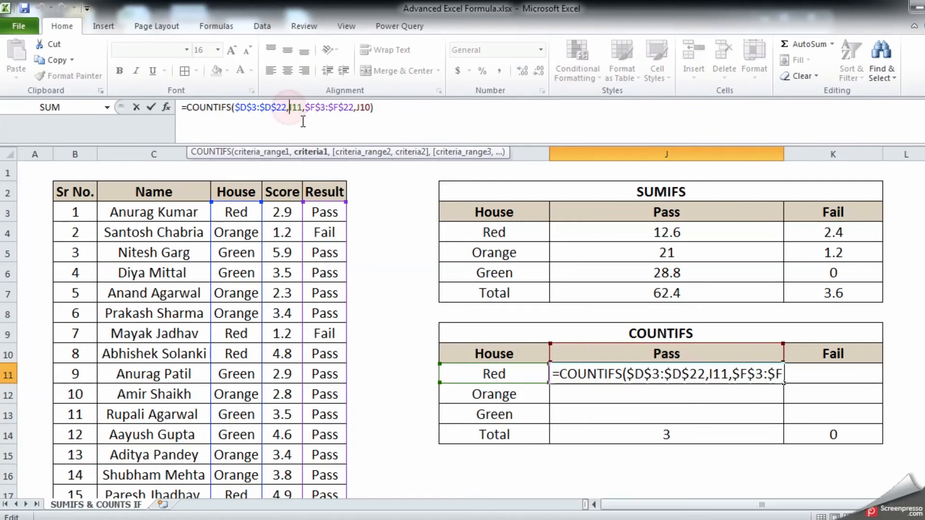
{"action": "key", "text": "F4"}
{"action": "key", "text": "F4"}
{"action": "key", "text": "F4"}
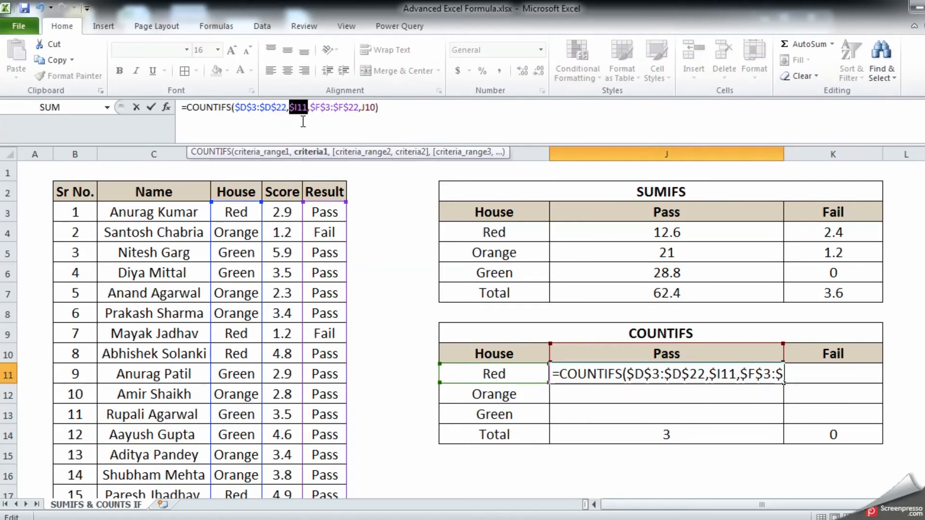
{"action": "left_click_drag", "start_coordinate": [362, 106], "coordinate": [381, 120]}
{"action": "key", "text": "F4"}
{"action": "key", "text": "F4"}
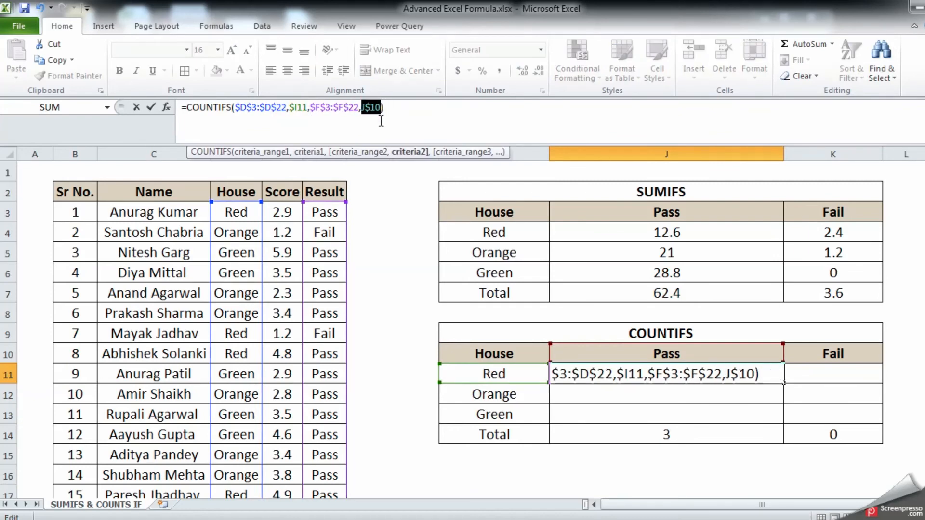
{"action": "key", "text": "ctrl+Return"}
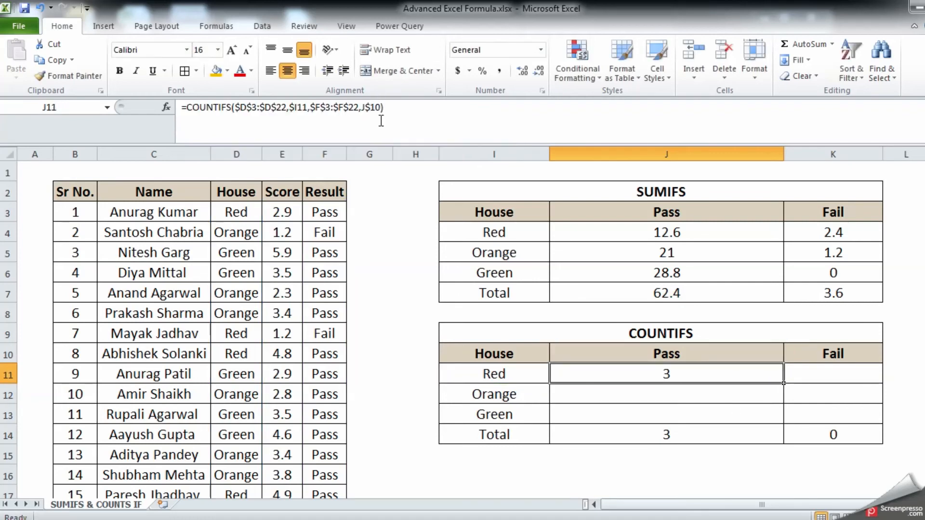
Copy the COUNTIFS formula from J11 into the whole house-by-result block J11:K13.
{"action": "key", "text": "ctrl+c"}
{"action": "key", "text": "shift+Right"}
{"action": "key", "text": "shift+Down"}
{"action": "key", "text": "shift+Down"}
{"action": "key", "text": "Return"}
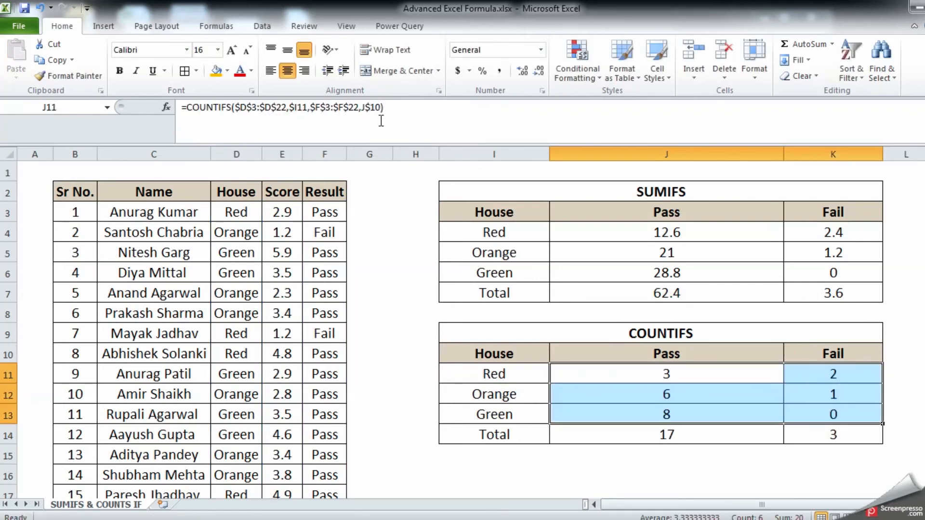
Compare the combined COUNTIFS totals in J14:K14 with the House column's overall count in D23.
{"action": "key", "text": "Down"}
{"action": "scroll", "coordinate": [411, 210], "scroll_direction": "down", "scroll_amount": 2}
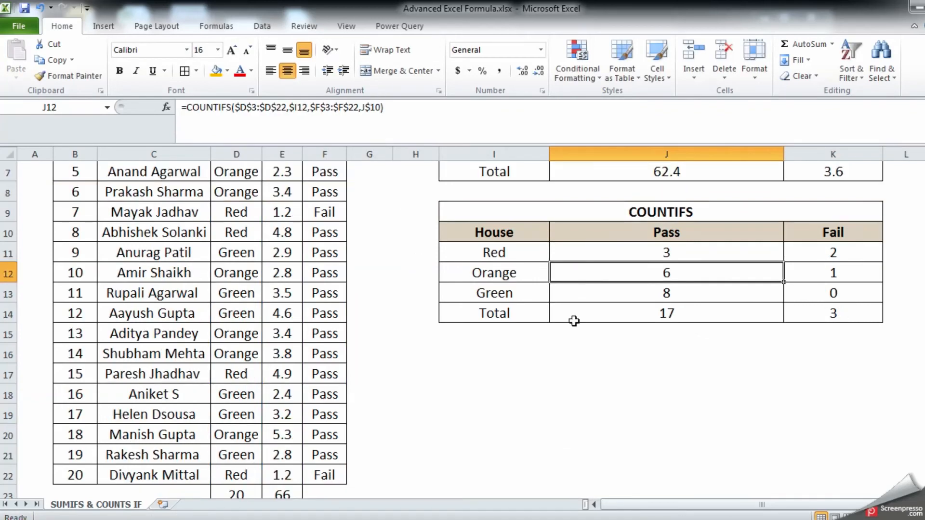
{"action": "left_click", "coordinate": [711, 314]}
{"action": "left_click_drag", "start_coordinate": [711, 314], "coordinate": [825, 308]}
{"action": "scroll", "coordinate": [310, 330], "scroll_direction": "down", "scroll_amount": 3}
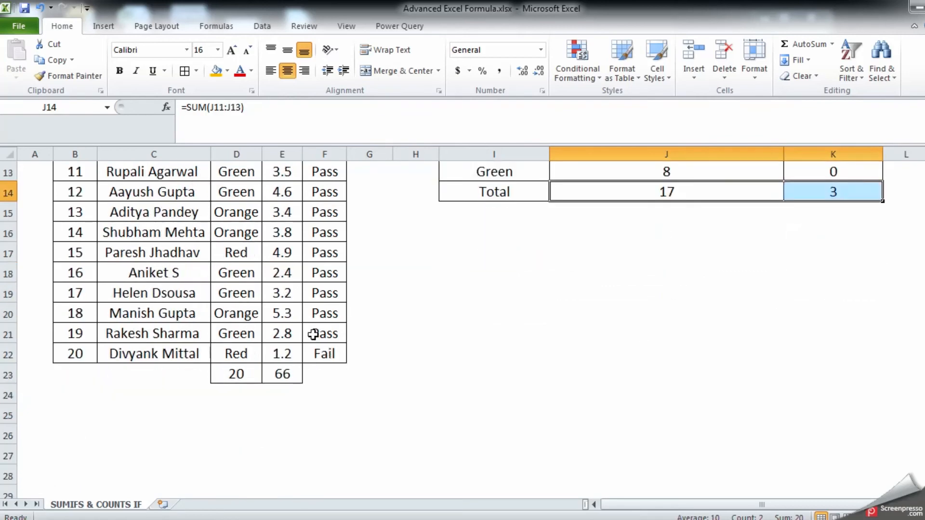
{"action": "left_click", "coordinate": [244, 314]}
Open the COUNTIFS formula in J11 to review its ranges and criteria references.
{"action": "scroll", "coordinate": [293, 353], "scroll_direction": "up", "scroll_amount": 5}
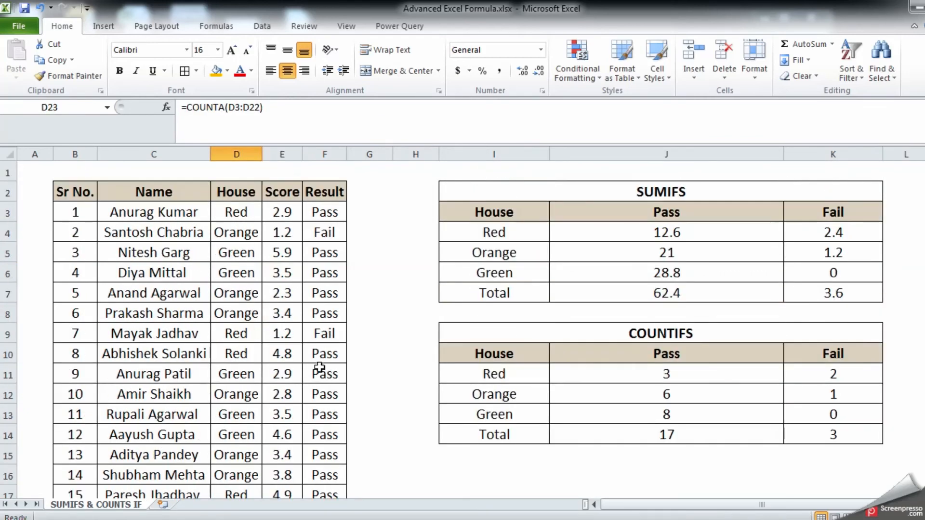
{"action": "left_click", "coordinate": [699, 371]}
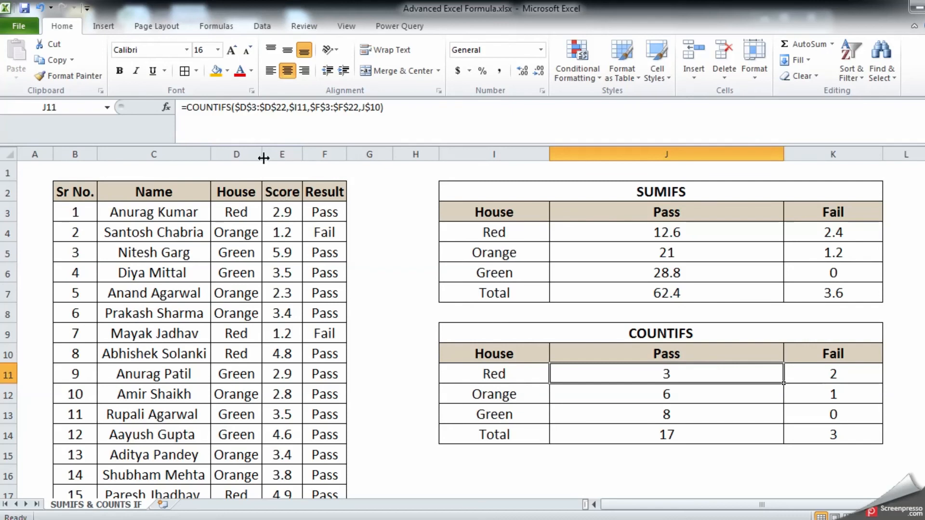
{"action": "left_click", "coordinate": [308, 111]}
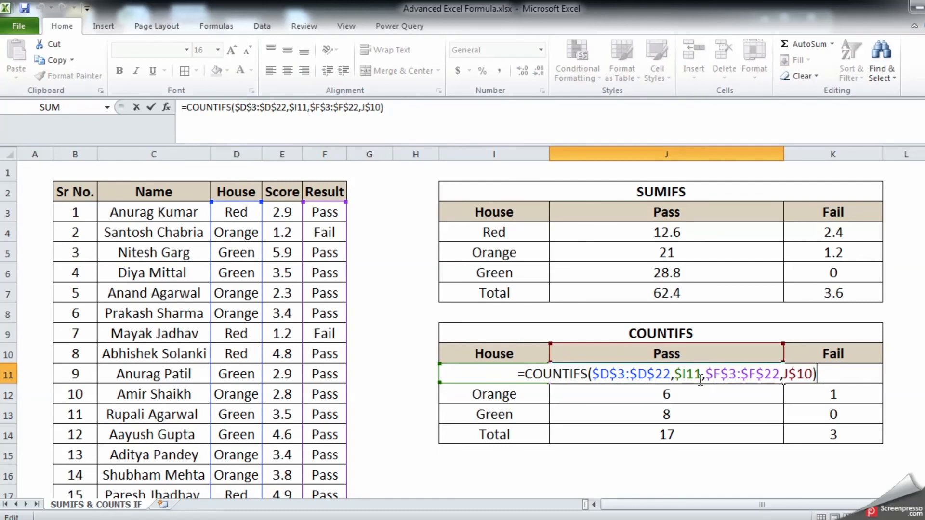